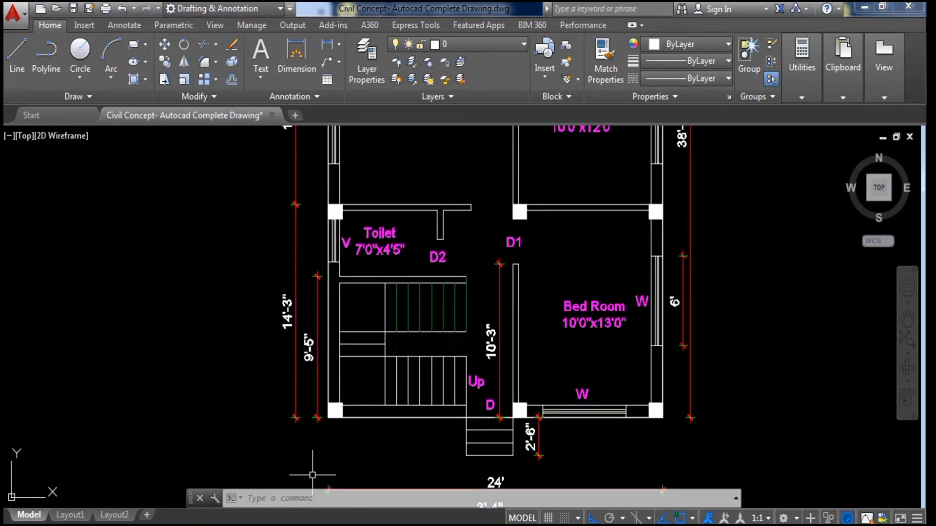
Measure the overall height of the ground floor plan between its outer left corners with a linear dimension, without placing it.
{"action": "scroll", "coordinate": [353, 432], "scroll_direction": "down", "scroll_amount": 2}
{"action": "scroll", "coordinate": [368, 444], "scroll_direction": "up", "scroll_amount": 2}
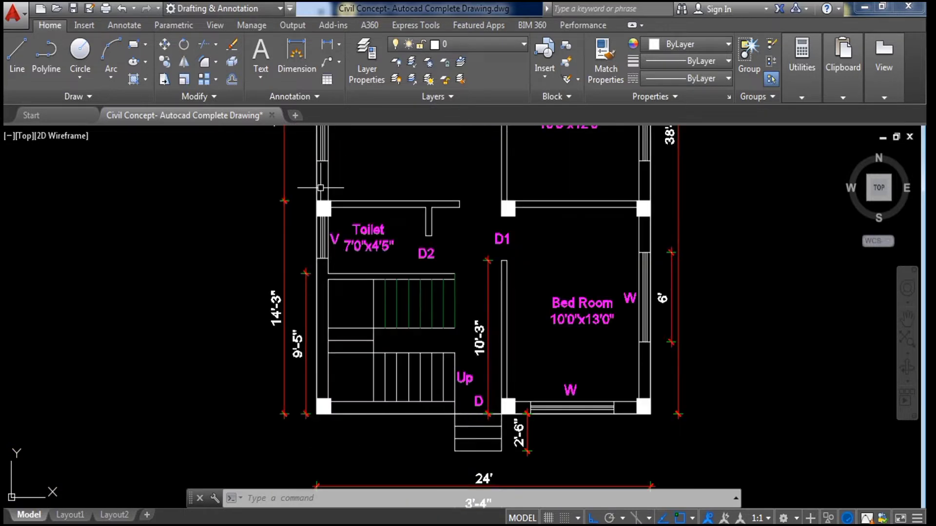
{"action": "scroll", "coordinate": [309, 289], "scroll_direction": "down", "scroll_amount": 5}
{"action": "scroll", "coordinate": [309, 289], "scroll_direction": "up", "scroll_amount": 1}
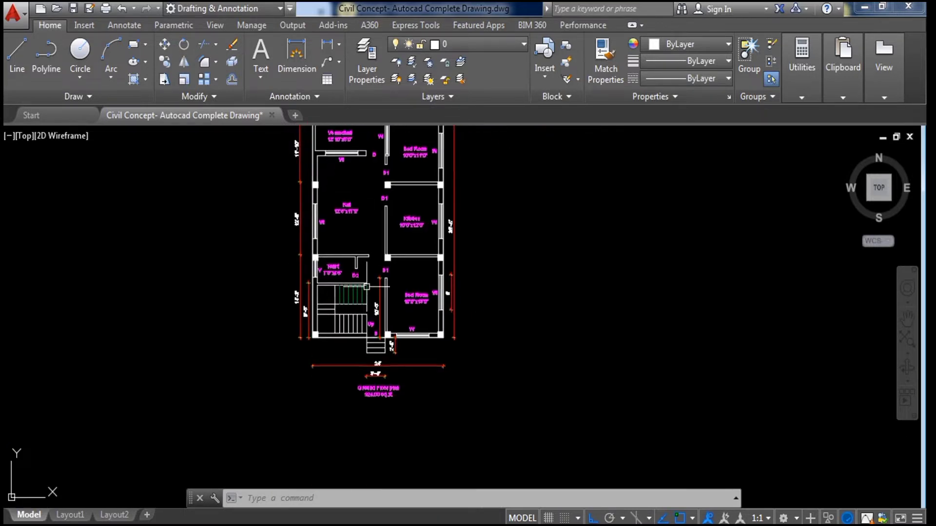
{"action": "left_click", "coordinate": [329, 46]}
{"action": "scroll", "coordinate": [341, 330], "scroll_direction": "up", "scroll_amount": 4}
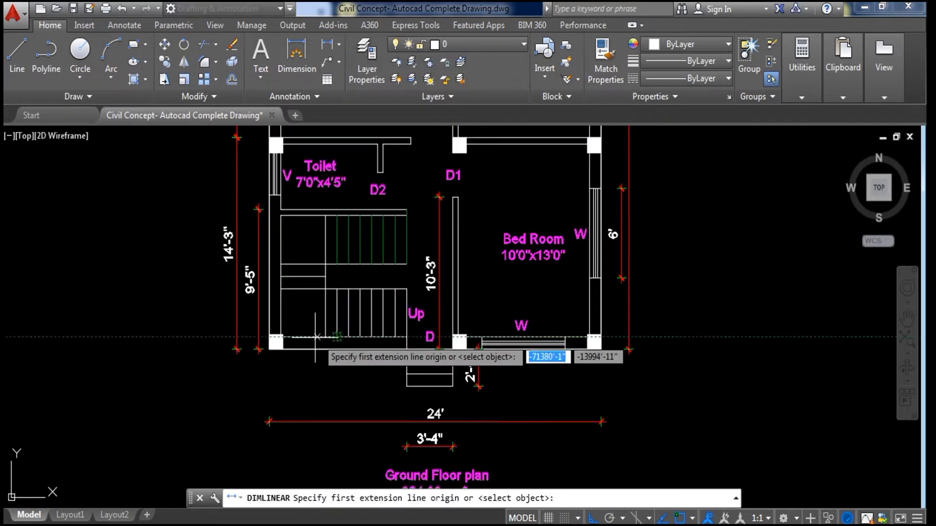
{"action": "scroll", "coordinate": [316, 336], "scroll_direction": "up", "scroll_amount": 2}
{"action": "left_click", "coordinate": [268, 349]}
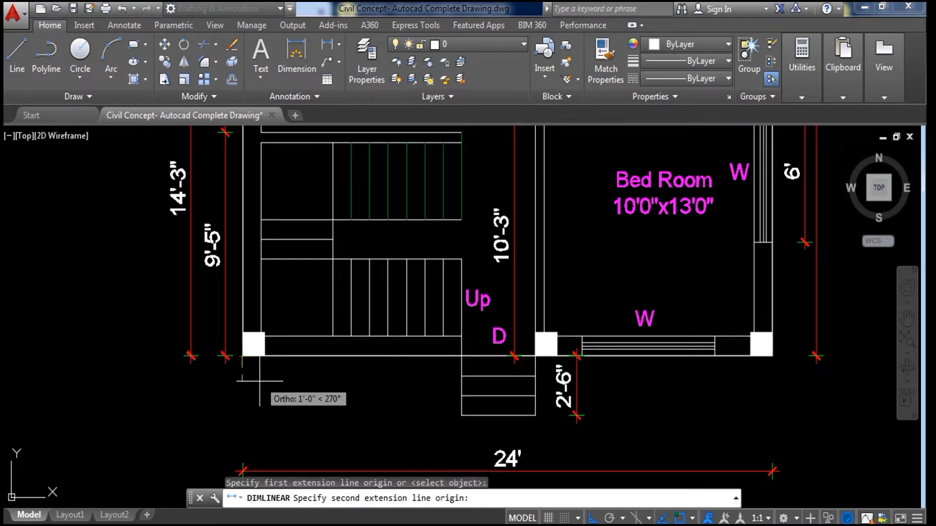
{"action": "scroll", "coordinate": [260, 381], "scroll_direction": "down", "scroll_amount": 4}
{"action": "scroll", "coordinate": [263, 158], "scroll_direction": "up", "scroll_amount": 4}
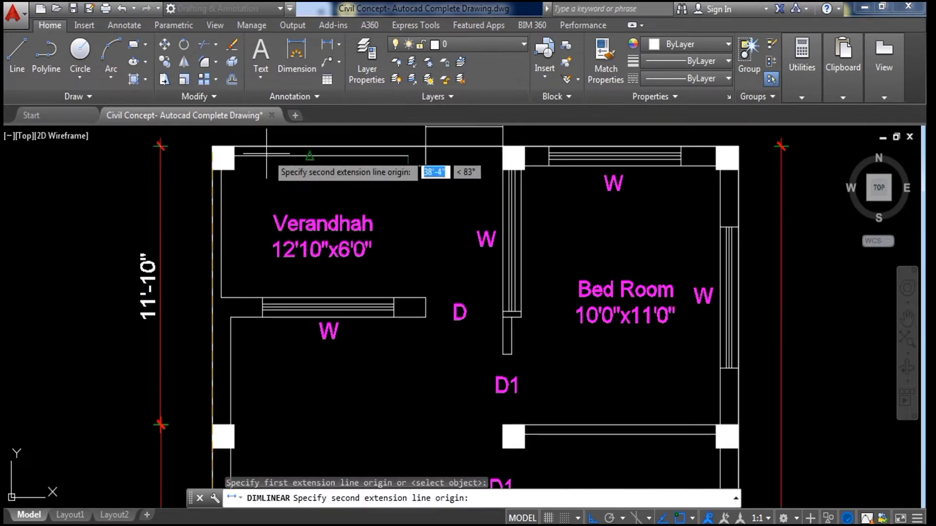
{"action": "left_click", "coordinate": [221, 146]}
{"action": "scroll", "coordinate": [252, 169], "scroll_direction": "down", "scroll_amount": 4}
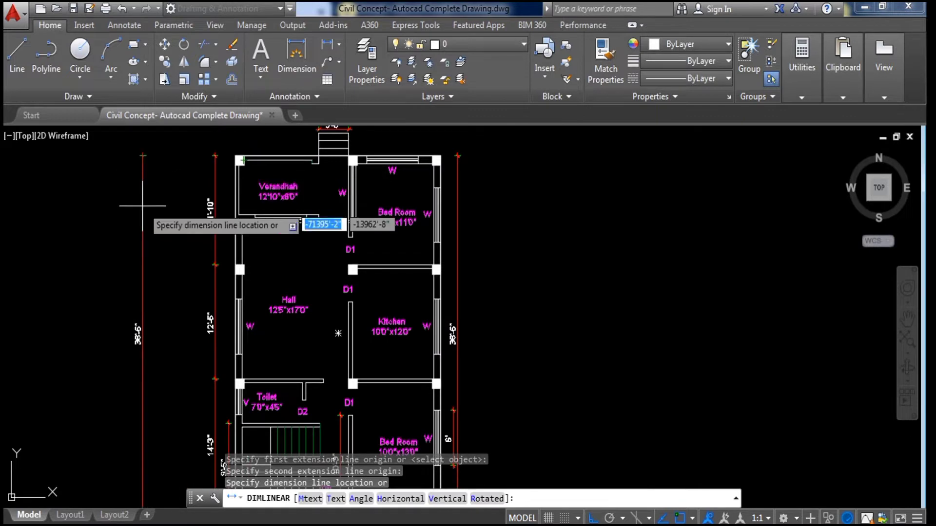
{"action": "scroll", "coordinate": [146, 341], "scroll_direction": "up", "scroll_amount": 5}
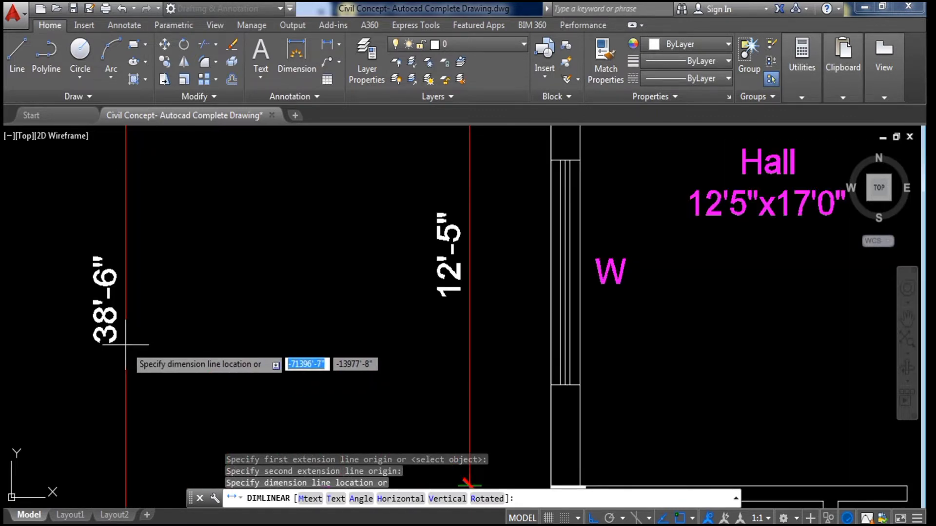
{"action": "key", "text": "Escape"}
Draw a vertical line 38'6" long in the empty space to the right of the floor plan.
{"action": "scroll", "coordinate": [141, 309], "scroll_direction": "down", "scroll_amount": 6}
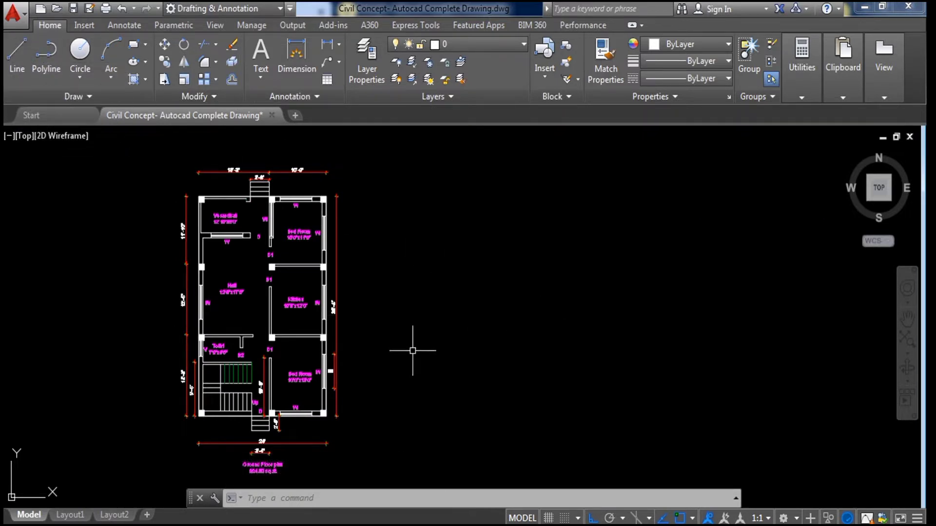
{"action": "type", "text": "l"}
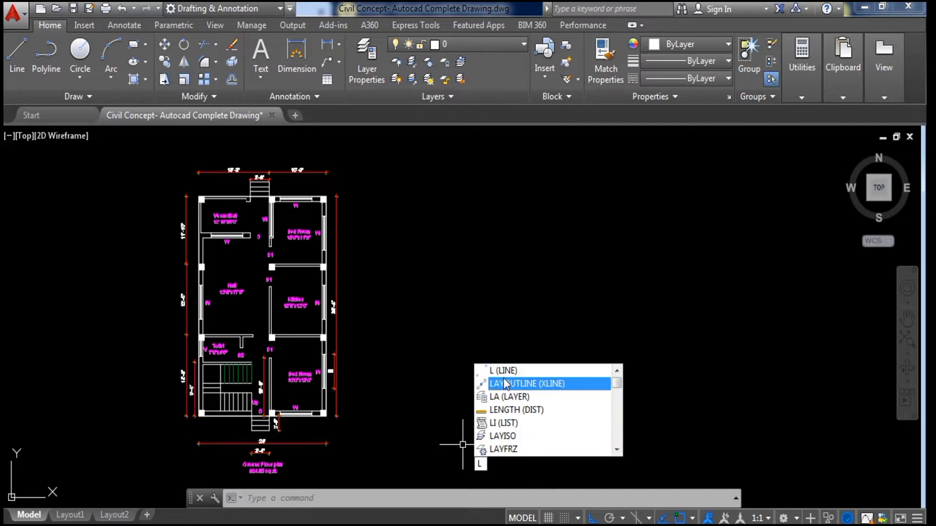
{"action": "key", "text": "Return"}
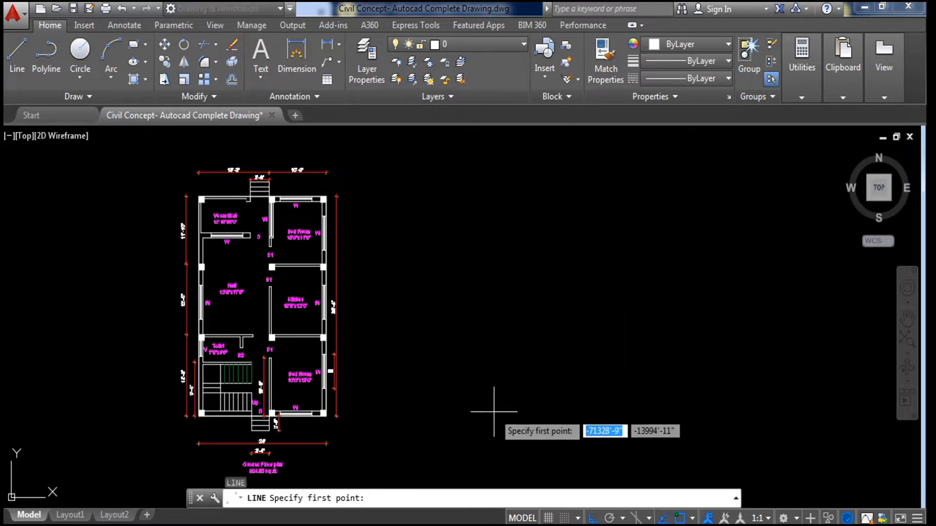
{"action": "middle_click_drag", "start_coordinate": [495, 396], "coordinate": [413, 401]}
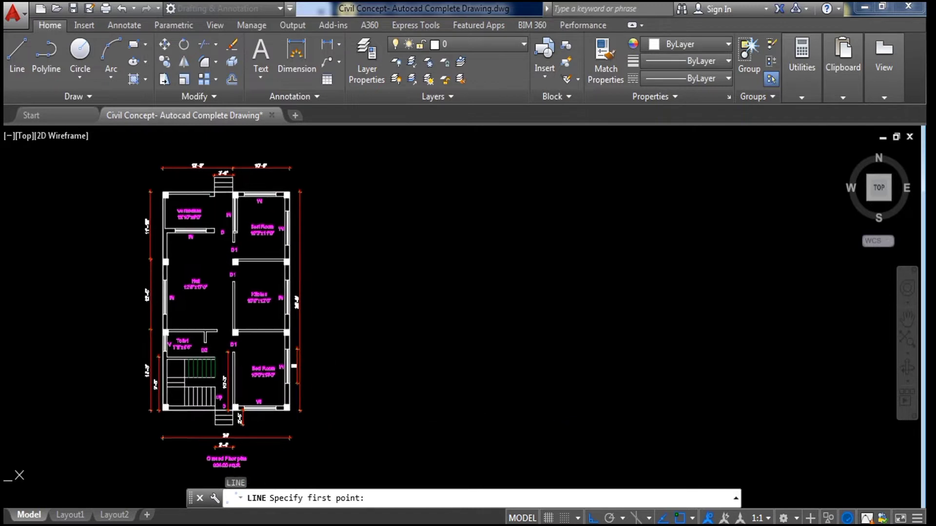
{"action": "left_click", "coordinate": [440, 409]}
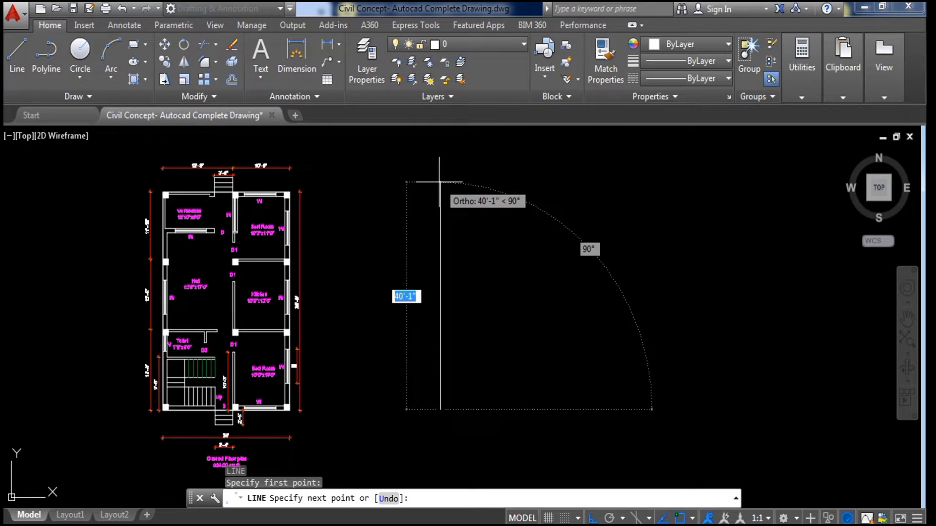
{"action": "type", "text": "38'"}
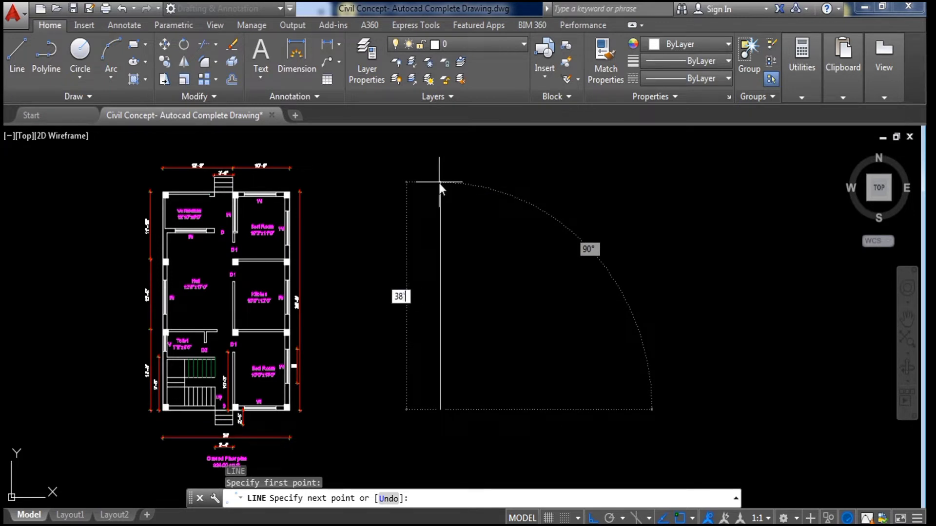
{"action": "type", "text": "6\""}
{"action": "key", "text": "Return"}
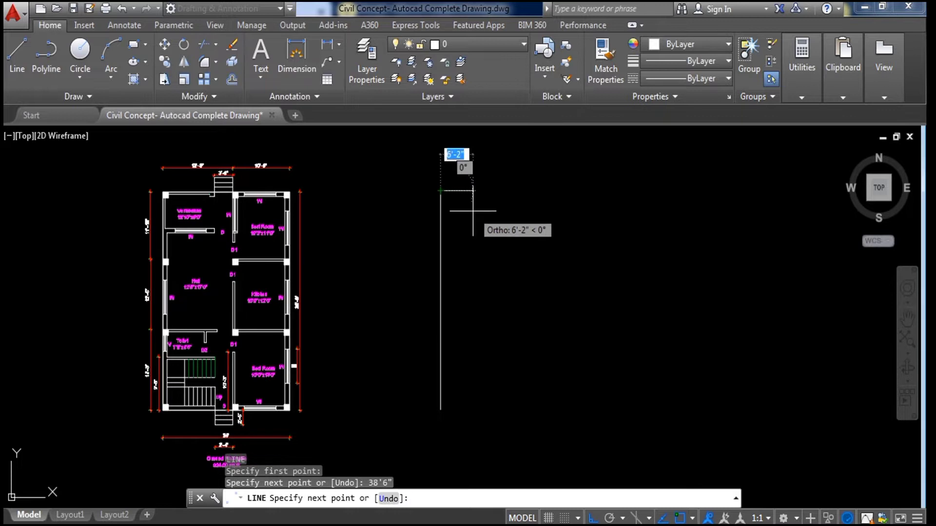
{"action": "key", "text": "Escape"}
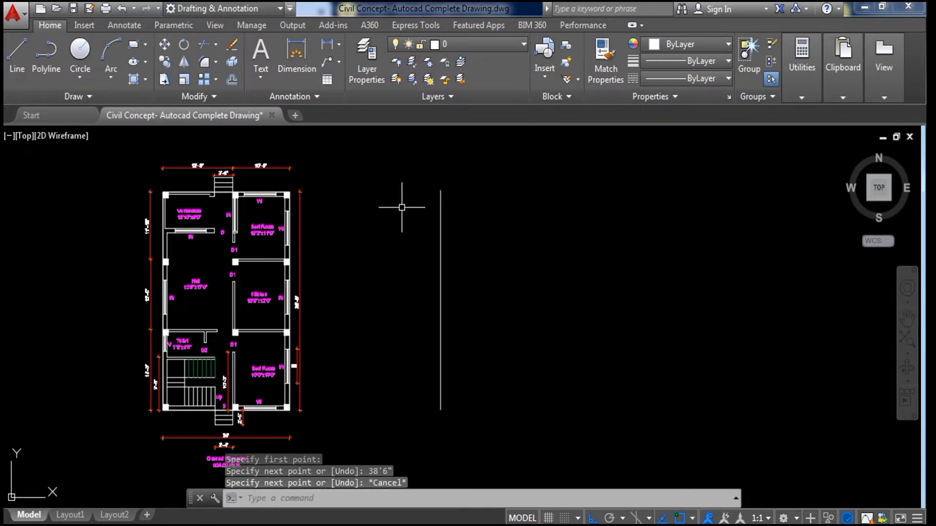
Measure the overall width of the floor plan across its upper outer corners with a linear dimension, without placing it.
{"action": "scroll", "coordinate": [358, 207], "scroll_direction": "up", "scroll_amount": 2}
{"action": "middle_click_drag", "start_coordinate": [359, 207], "coordinate": [588, 247]}
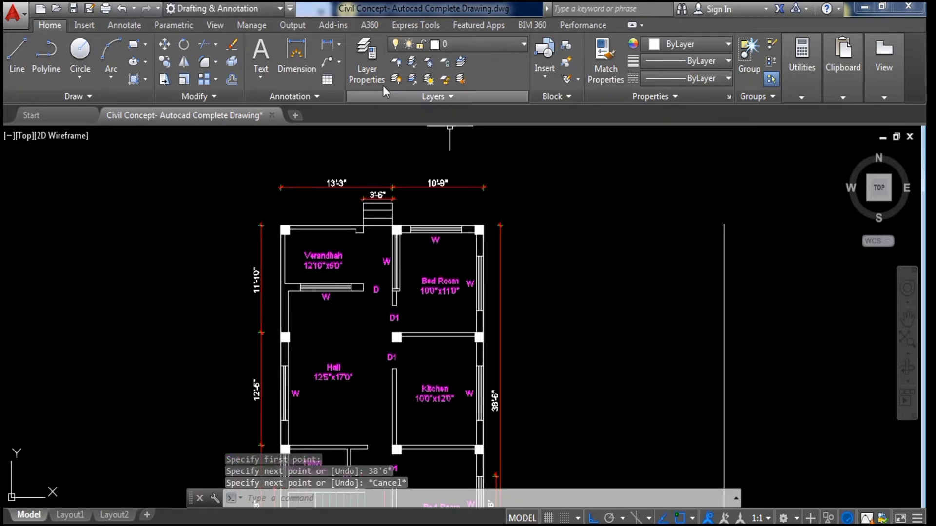
{"action": "left_click", "coordinate": [324, 46]}
{"action": "scroll", "coordinate": [357, 200], "scroll_direction": "up", "scroll_amount": 2}
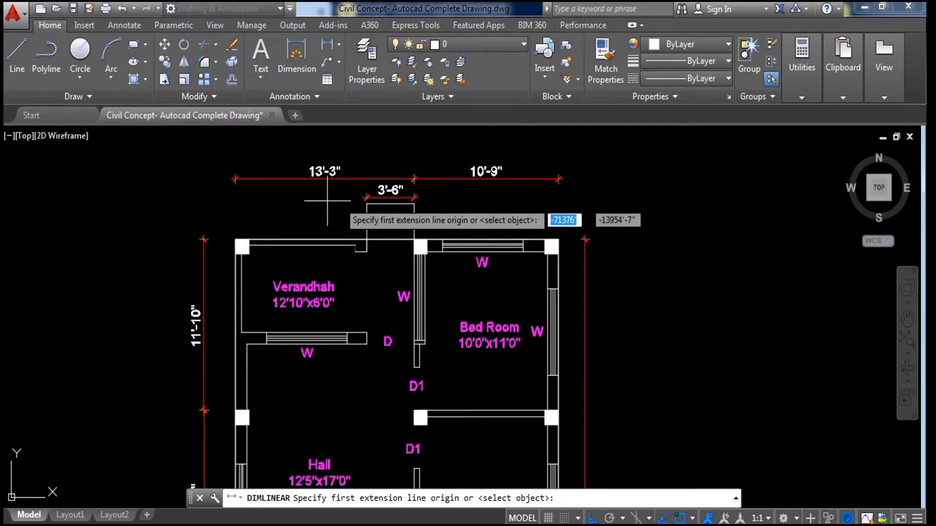
{"action": "left_click", "coordinate": [235, 239]}
{"action": "left_click", "coordinate": [557, 239]}
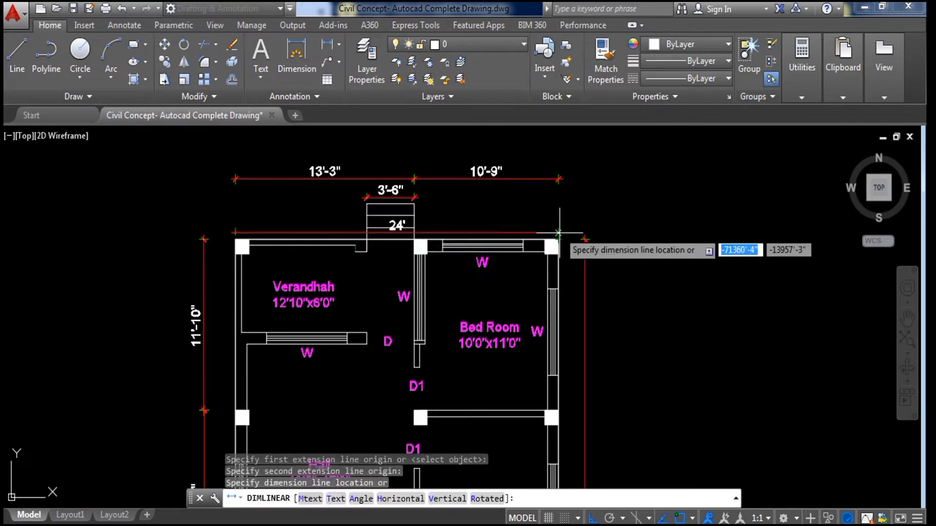
{"action": "key", "text": "Escape"}
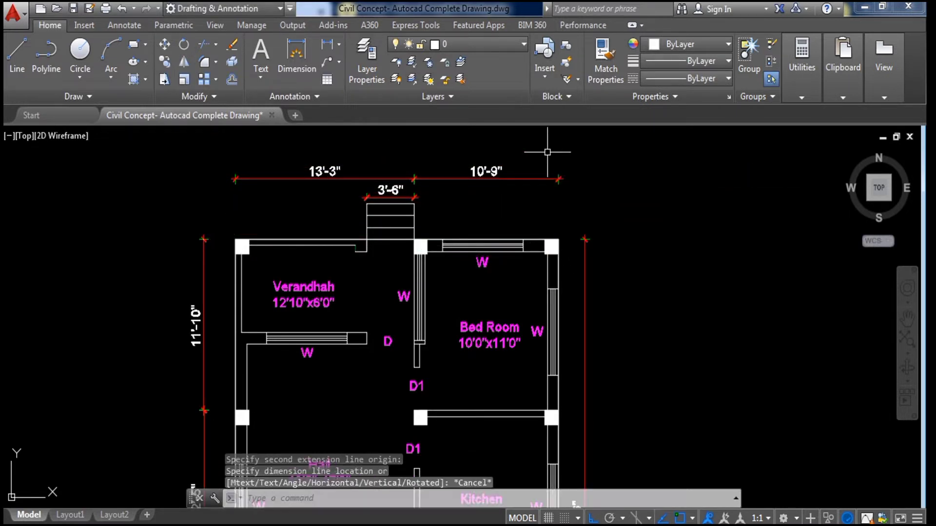
Draw a 24' horizontal line to the right from the upper end of the new vertical line.
{"action": "scroll", "coordinate": [549, 177], "scroll_direction": "down", "scroll_amount": 2}
{"action": "middle_click_drag", "start_coordinate": [602, 234], "coordinate": [222, 233]}
{"action": "scroll", "coordinate": [467, 238], "scroll_direction": "down", "scroll_amount": 2}
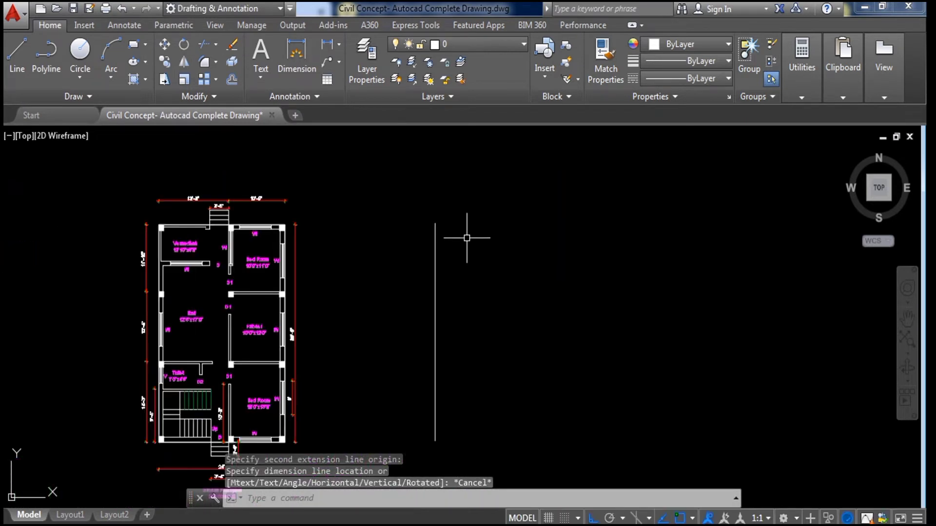
{"action": "middle_click_drag", "start_coordinate": [473, 248], "coordinate": [460, 240]}
{"action": "type", "text": "l"}
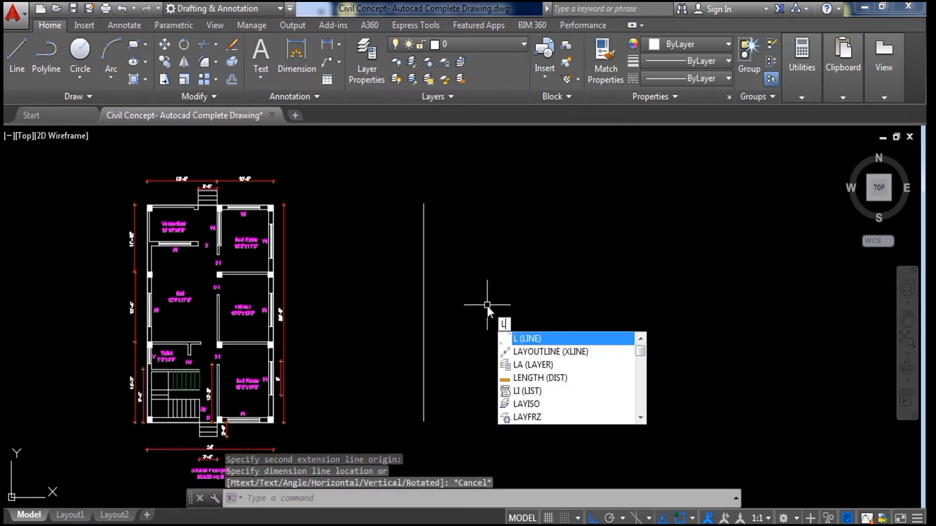
{"action": "key", "text": "Return"}
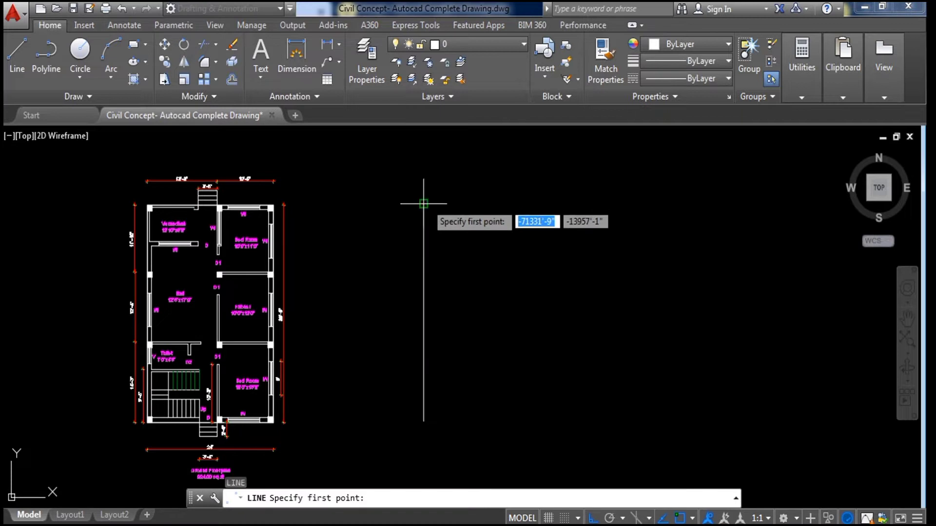
{"action": "left_click", "coordinate": [423, 205]}
{"action": "type", "text": "24"}
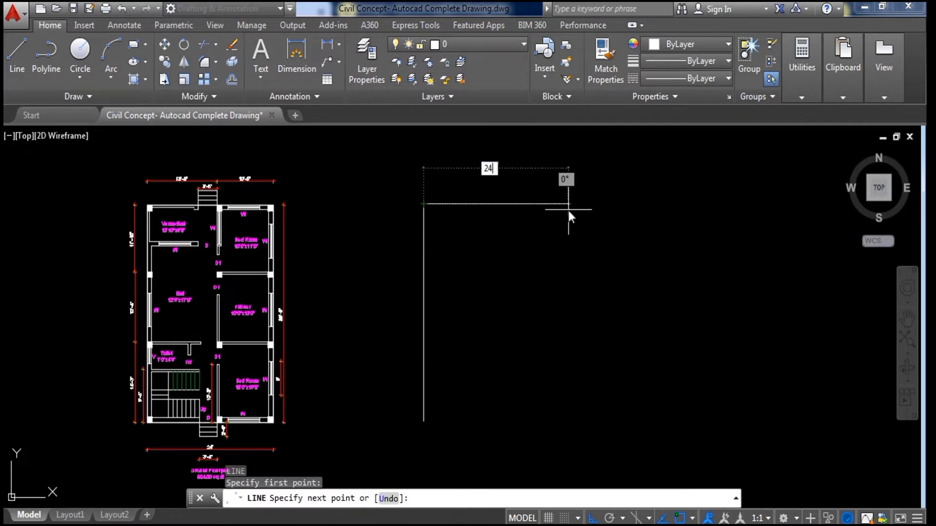
{"action": "type", "text": "'"}
{"action": "key", "text": "Return"}
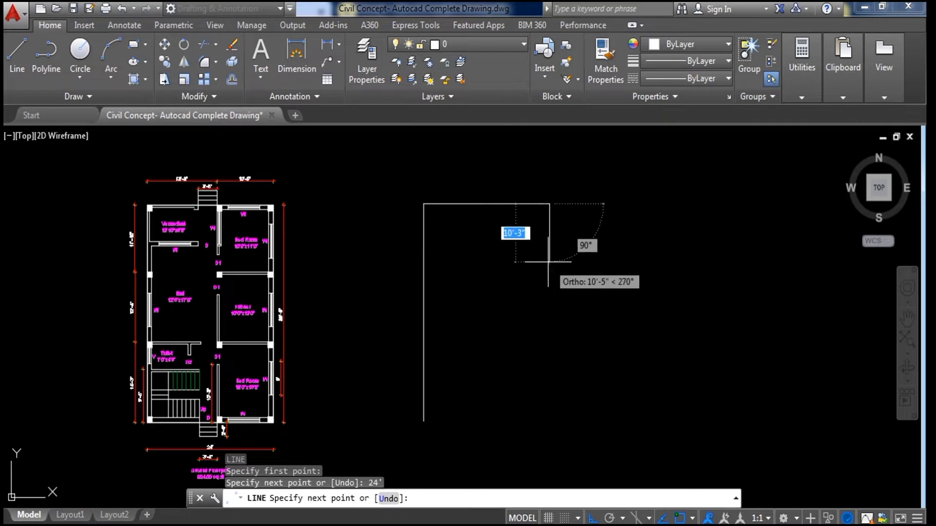
Complete the rectangular outline with a right side level with the left line's lower end and a bottom side joining it.
{"action": "middle_click_drag", "start_coordinate": [566, 317], "coordinate": [540, 306]}
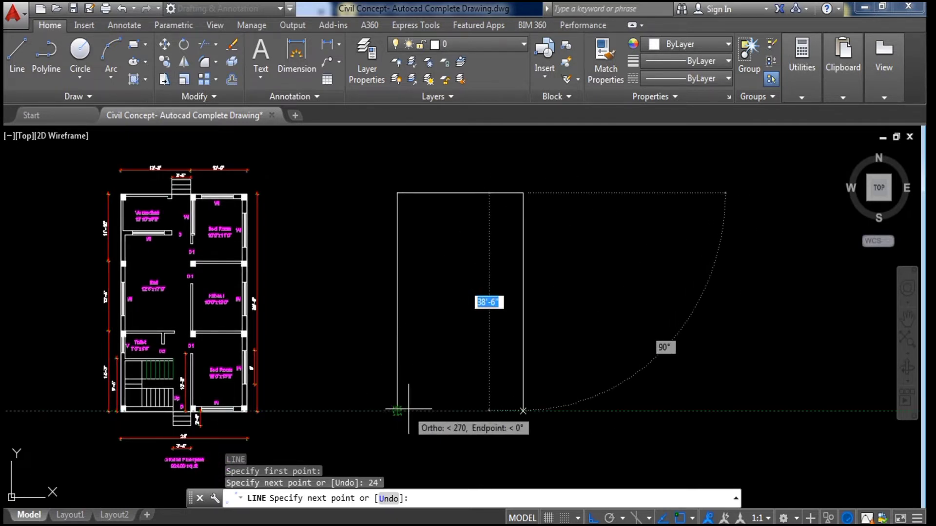
{"action": "left_click", "coordinate": [525, 411]}
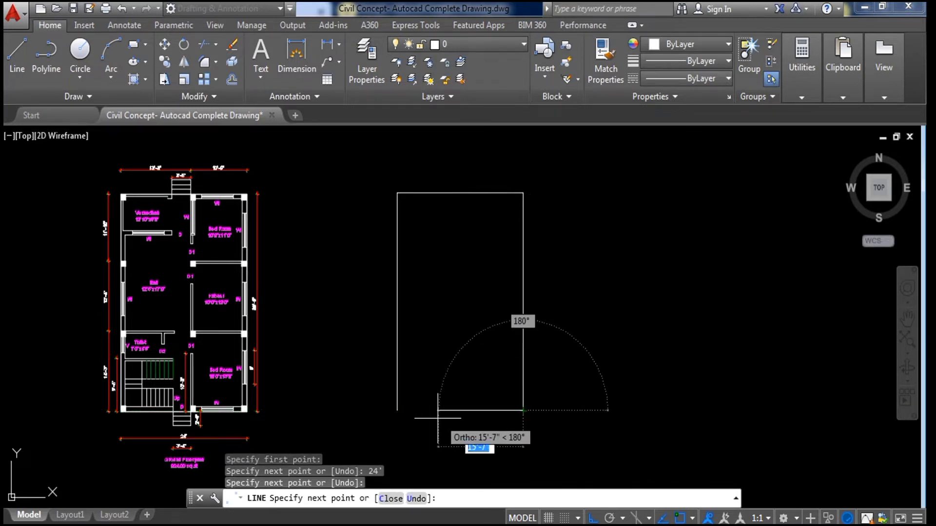
{"action": "left_click", "coordinate": [397, 411]}
{"action": "key", "text": "Escape"}
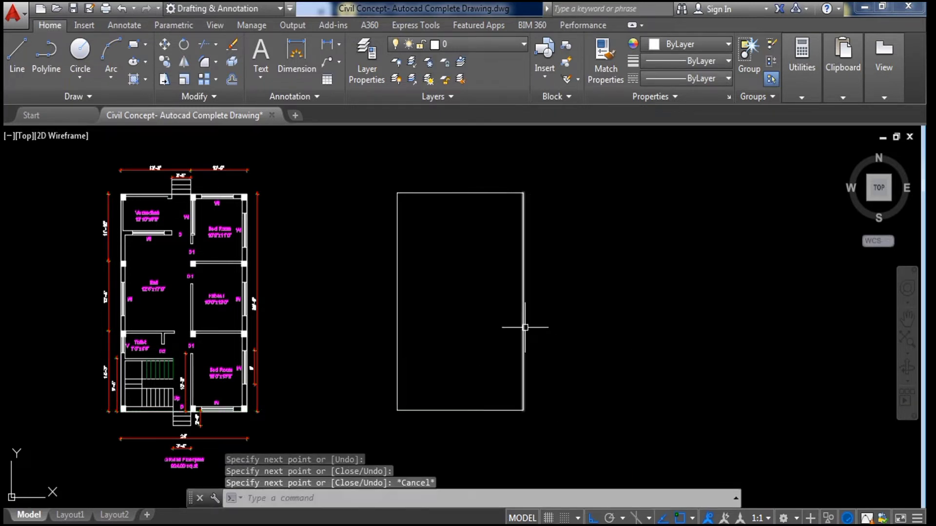
Offset the left and right sides of the new rectangular outline inward by 10".
{"action": "middle_click_drag", "start_coordinate": [483, 288], "coordinate": [539, 271]}
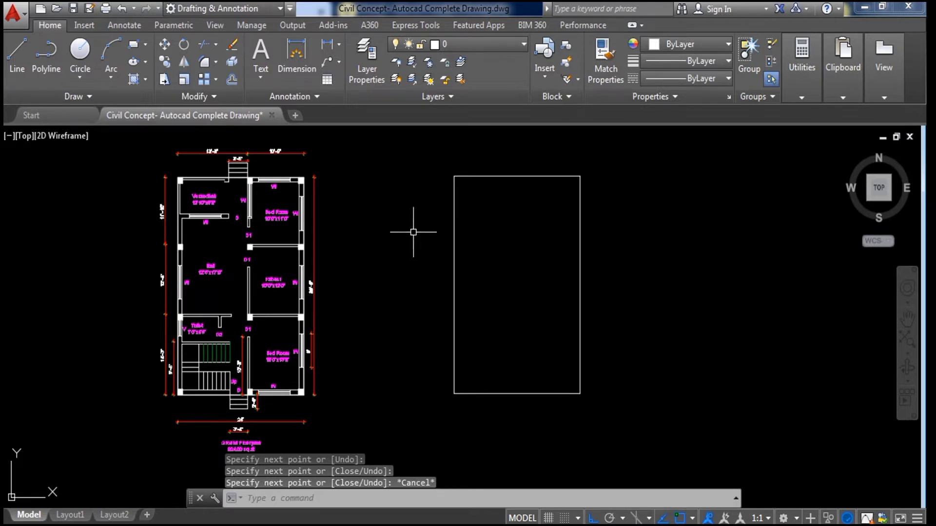
{"action": "scroll", "coordinate": [335, 230], "scroll_direction": "up", "scroll_amount": 4}
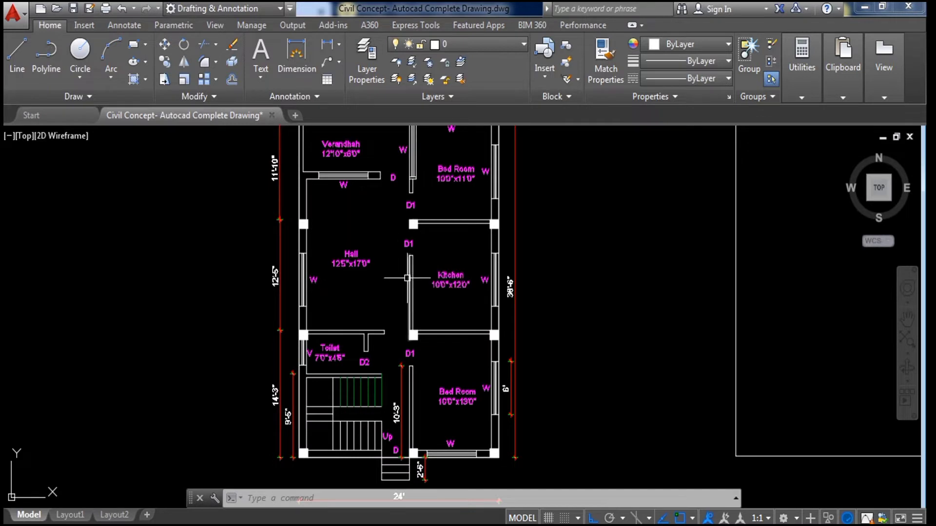
{"action": "scroll", "coordinate": [410, 285], "scroll_direction": "down", "scroll_amount": 2}
{"action": "middle_click_drag", "start_coordinate": [514, 288], "coordinate": [433, 284]}
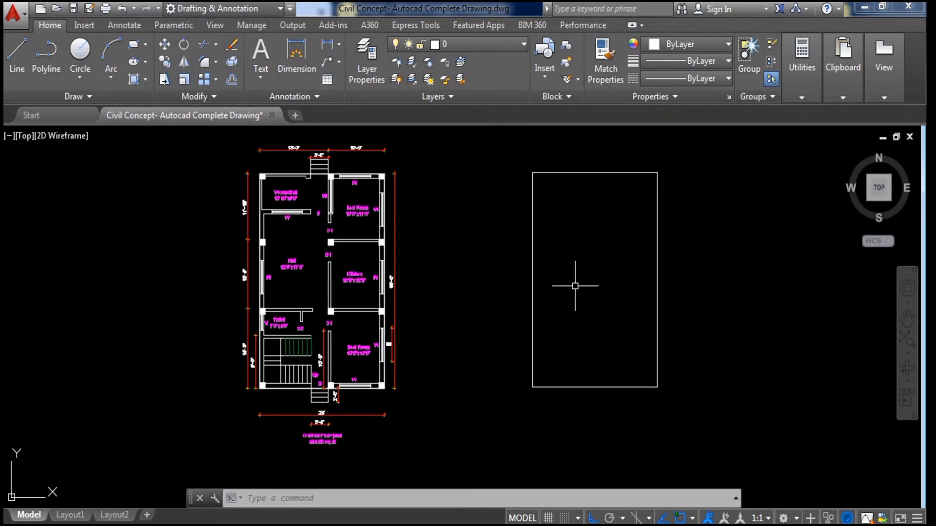
{"action": "scroll", "coordinate": [577, 263], "scroll_direction": "up", "scroll_amount": 2}
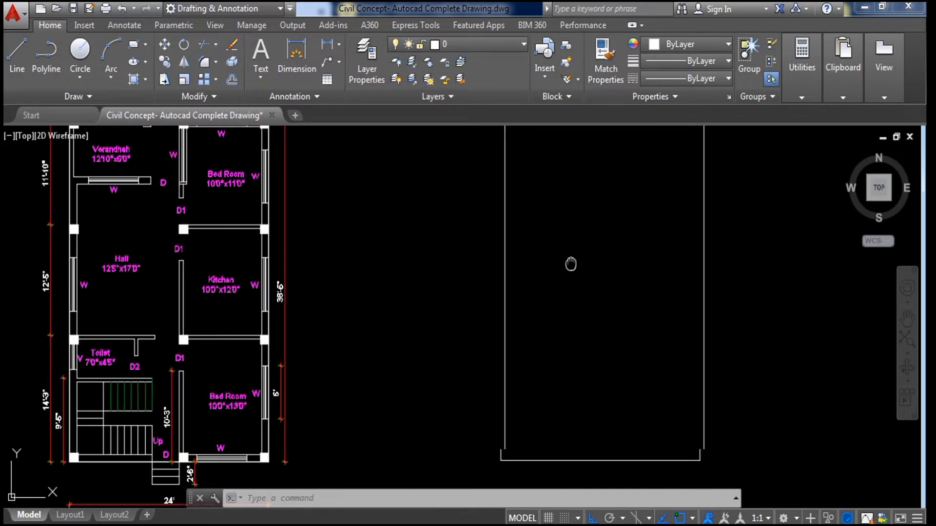
{"action": "scroll", "coordinate": [472, 271], "scroll_direction": "down", "scroll_amount": 2}
{"action": "mouse_move", "coordinate": [570, 264]}
{"action": "middle_mouse_down"}
{"action": "mouse_move", "coordinate": [472, 272]}
{"action": "mouse_move", "coordinate": [463, 284]}
{"action": "middle_mouse_up"}
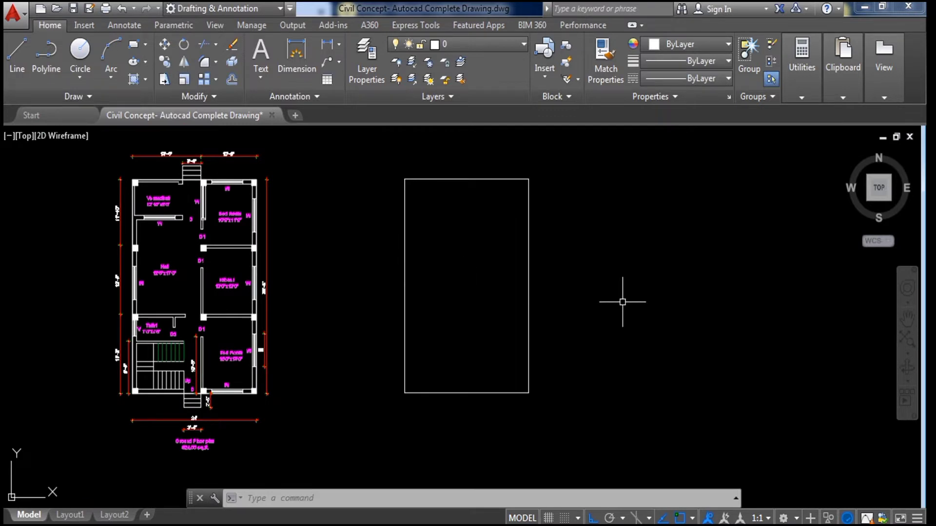
{"action": "type", "text": "O"}
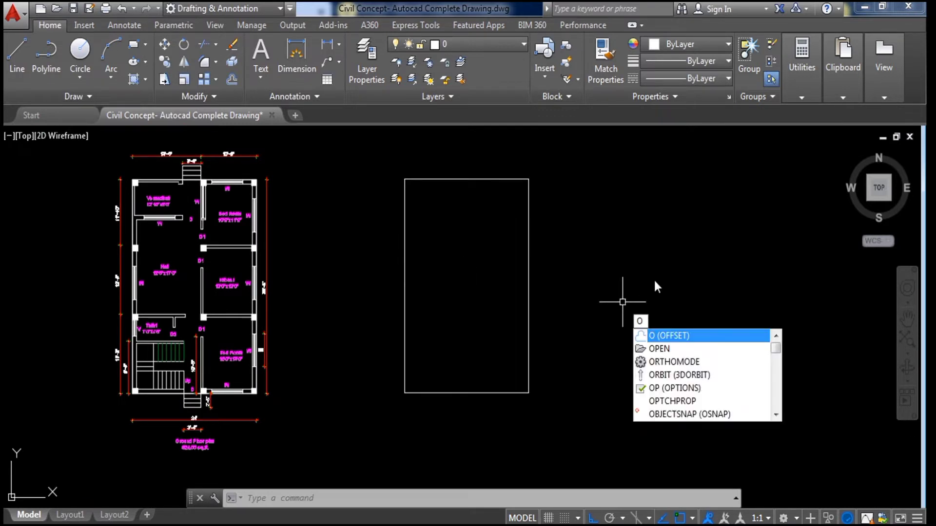
{"action": "key", "text": "Return"}
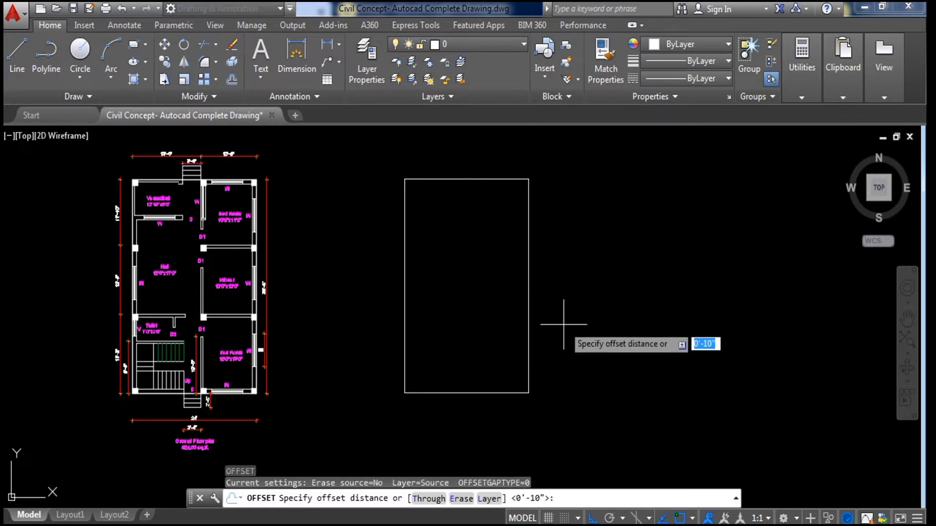
{"action": "type", "text": "10\""}
{"action": "key", "text": "Return"}
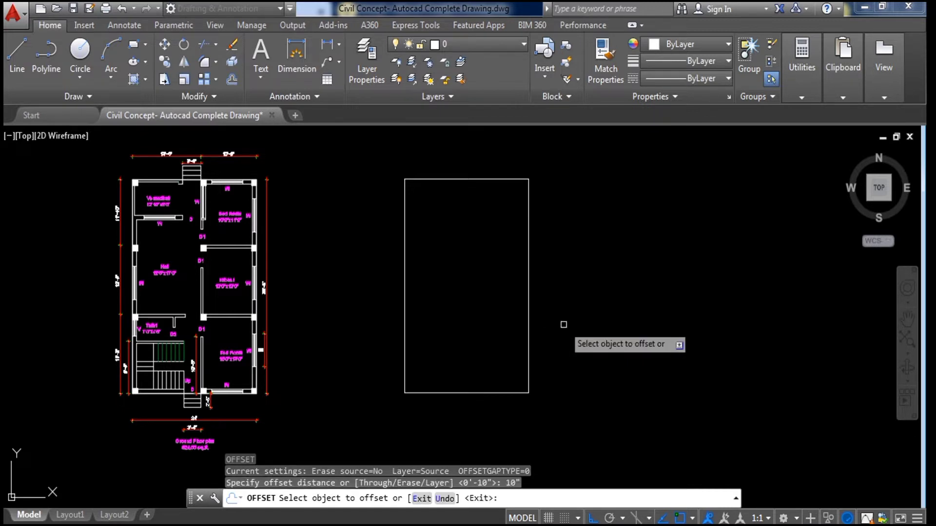
{"action": "left_click", "coordinate": [404, 260]}
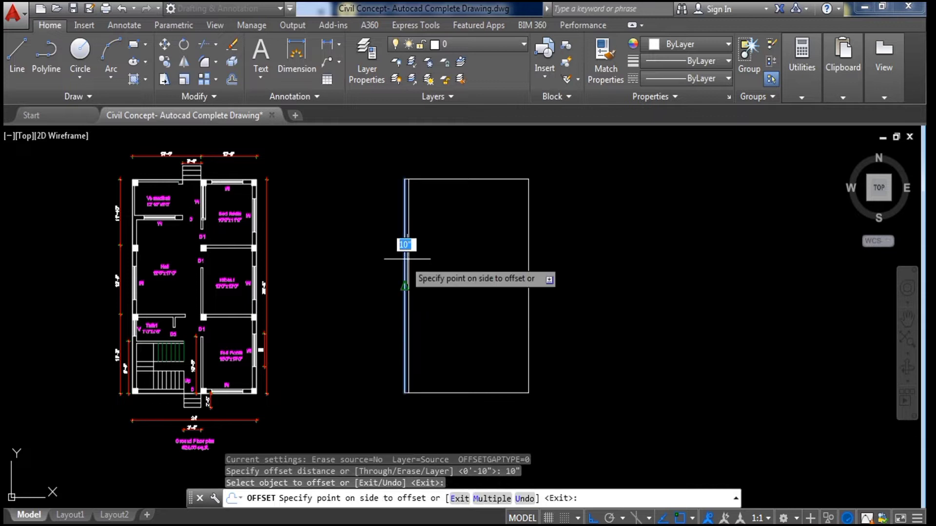
{"action": "left_click", "coordinate": [450, 263]}
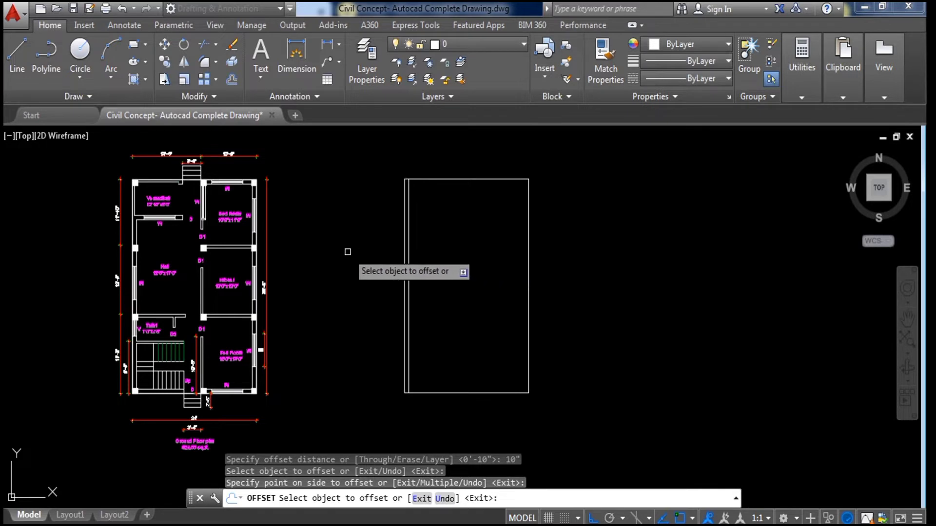
{"action": "left_click", "coordinate": [529, 271]}
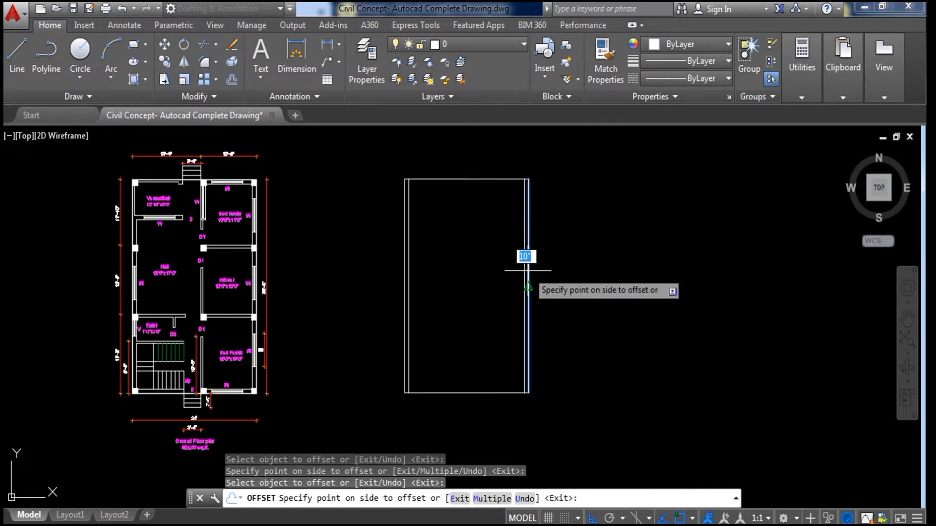
{"action": "left_click", "coordinate": [480, 268]}
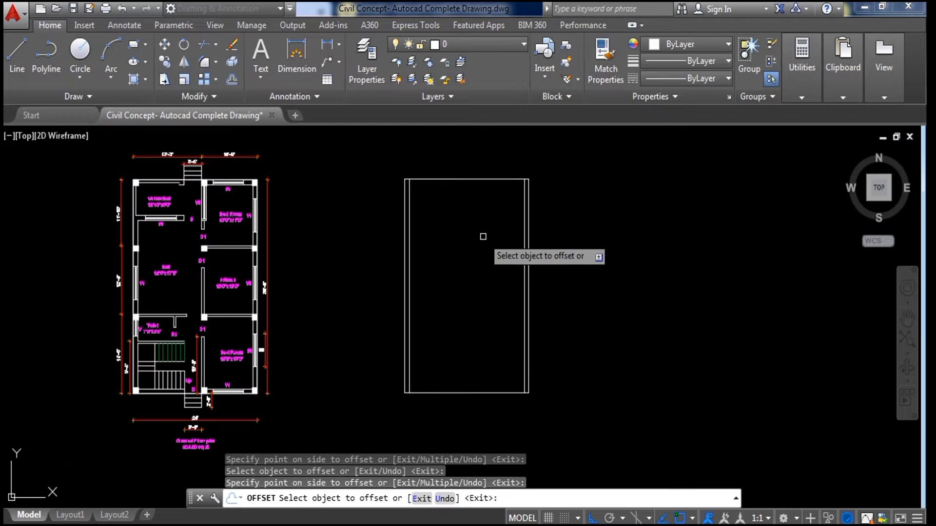
Offset the top and bottom sides of the new outline inward by the same 10" and end the Offset command.
{"action": "scroll", "coordinate": [483, 237], "scroll_direction": "up", "scroll_amount": 2}
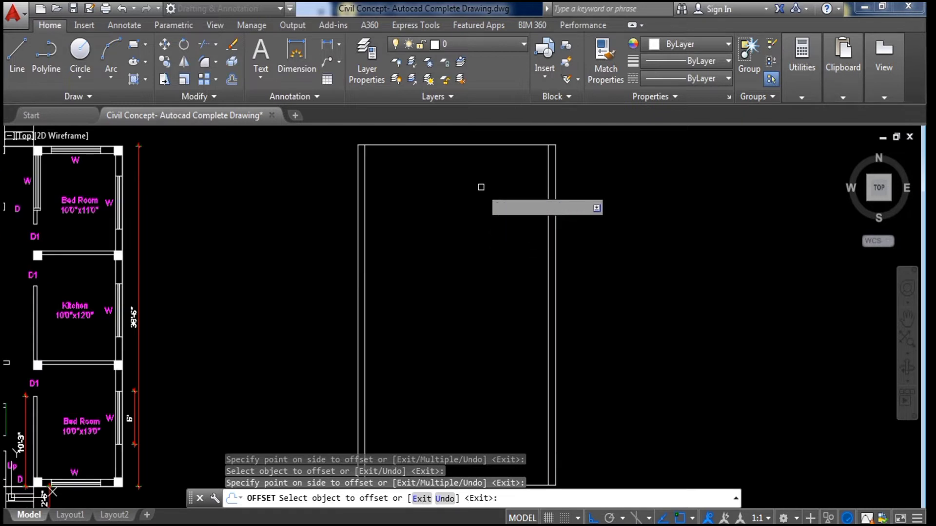
{"action": "left_click", "coordinate": [484, 144]}
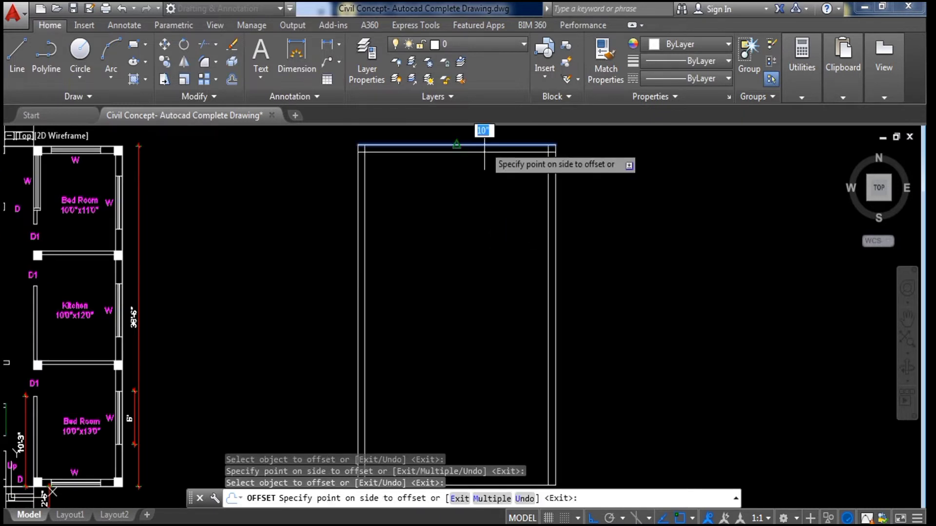
{"action": "left_click", "coordinate": [482, 188]}
{"action": "scroll", "coordinate": [484, 191], "scroll_direction": "down", "scroll_amount": 2}
{"action": "left_click", "coordinate": [455, 374]}
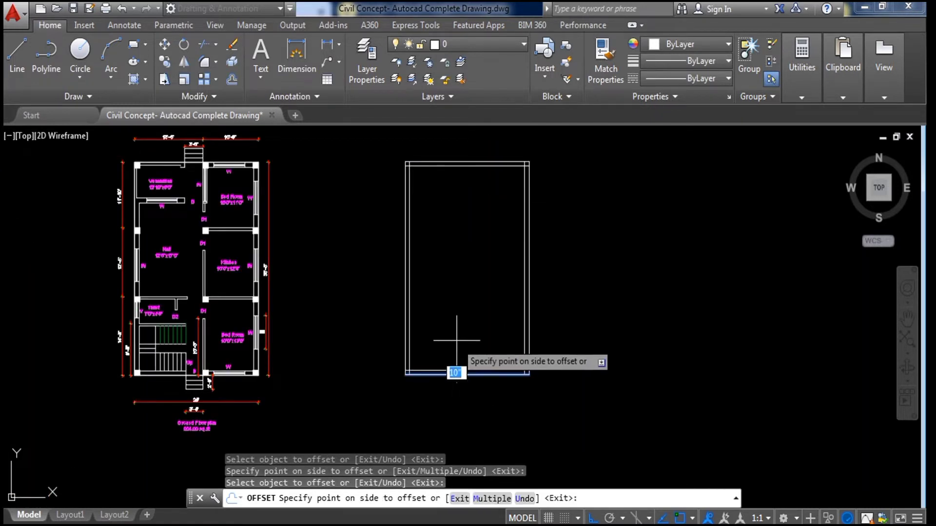
{"action": "left_click", "coordinate": [463, 336]}
{"action": "scroll", "coordinate": [468, 261], "scroll_direction": "up", "scroll_amount": 2}
{"action": "scroll", "coordinate": [468, 263], "scroll_direction": "down", "scroll_amount": 2}
{"action": "scroll", "coordinate": [468, 262], "scroll_direction": "up", "scroll_amount": 2}
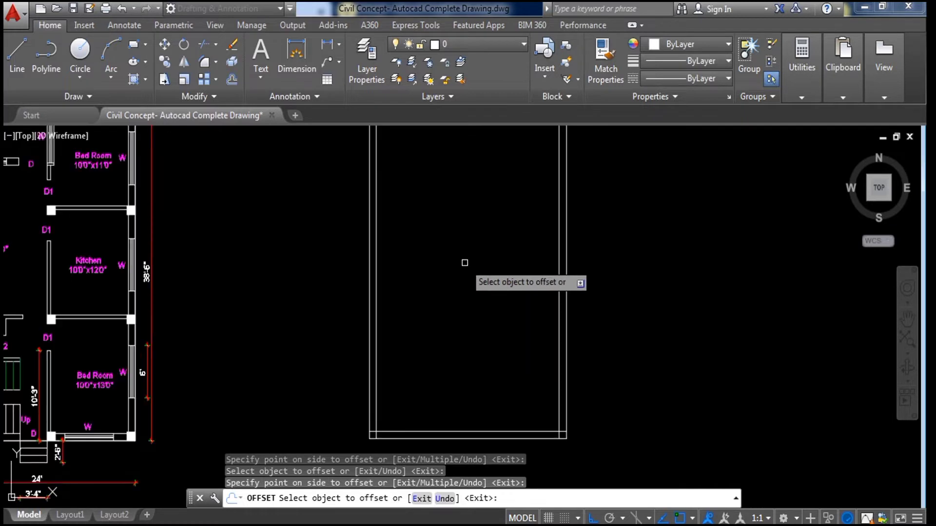
{"action": "scroll", "coordinate": [468, 286], "scroll_direction": "down", "scroll_amount": 2}
{"action": "key", "text": "Escape"}
Examine the reference plan's dimensions from the bottom outer wall up to the wall above the toilet and lower bedroom.
{"action": "scroll", "coordinate": [334, 367], "scroll_direction": "up", "scroll_amount": 2}
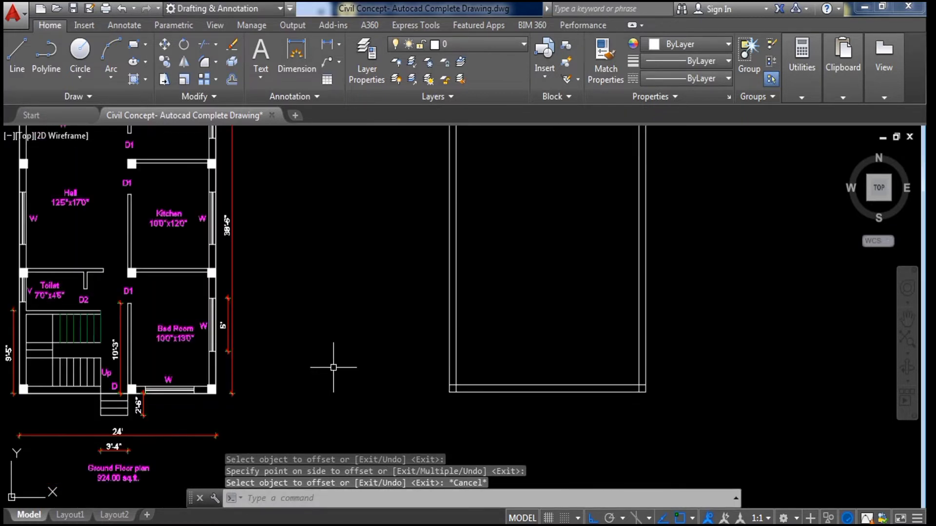
{"action": "middle_click_drag", "start_coordinate": [334, 367], "coordinate": [516, 336]}
{"action": "scroll", "coordinate": [363, 358], "scroll_direction": "up", "scroll_amount": 2}
{"action": "scroll", "coordinate": [341, 389], "scroll_direction": "down", "scroll_amount": 2}
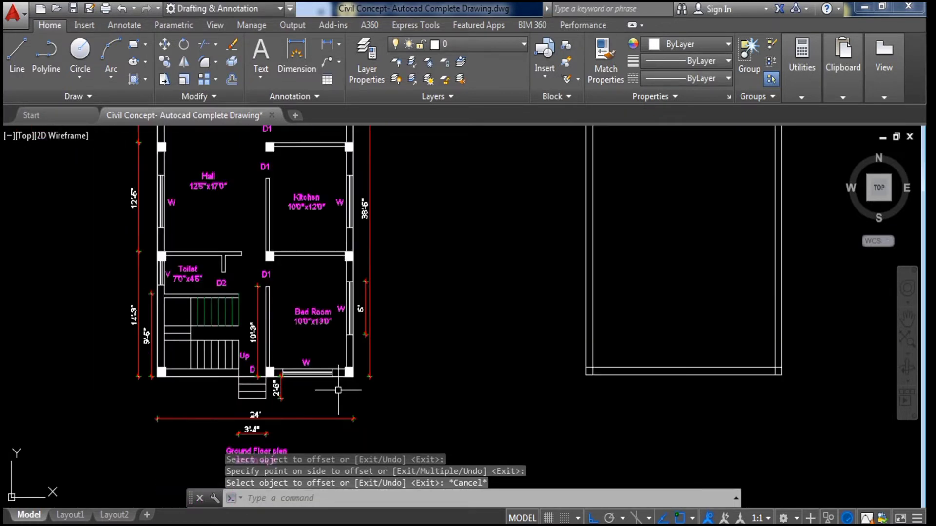
{"action": "scroll", "coordinate": [340, 390], "scroll_direction": "up", "scroll_amount": 2}
{"action": "mouse_move", "coordinate": [284, 276]}
{"action": "middle_mouse_down"}
{"action": "mouse_move", "coordinate": [315, 294]}
{"action": "mouse_move", "coordinate": [497, 318]}
{"action": "mouse_move", "coordinate": [511, 300]}
{"action": "middle_mouse_up"}
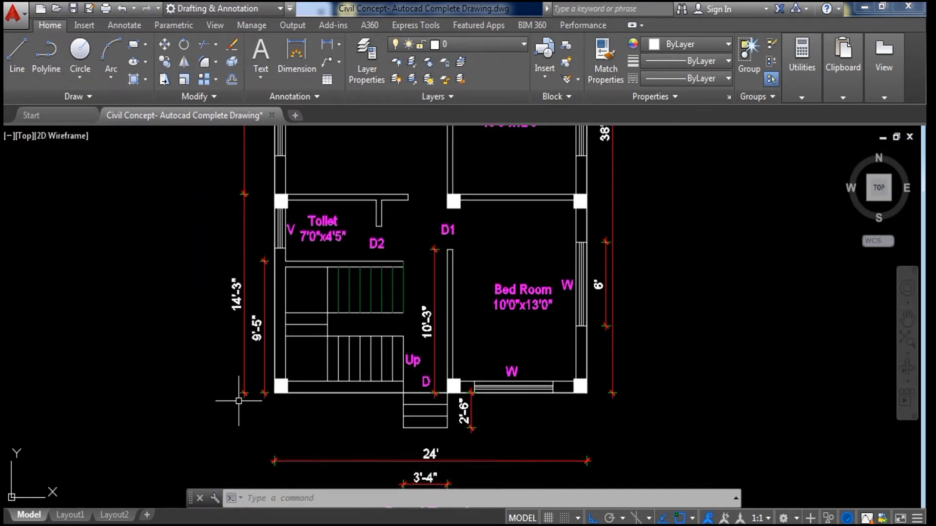
{"action": "middle_click_drag", "start_coordinate": [250, 214], "coordinate": [239, 206]}
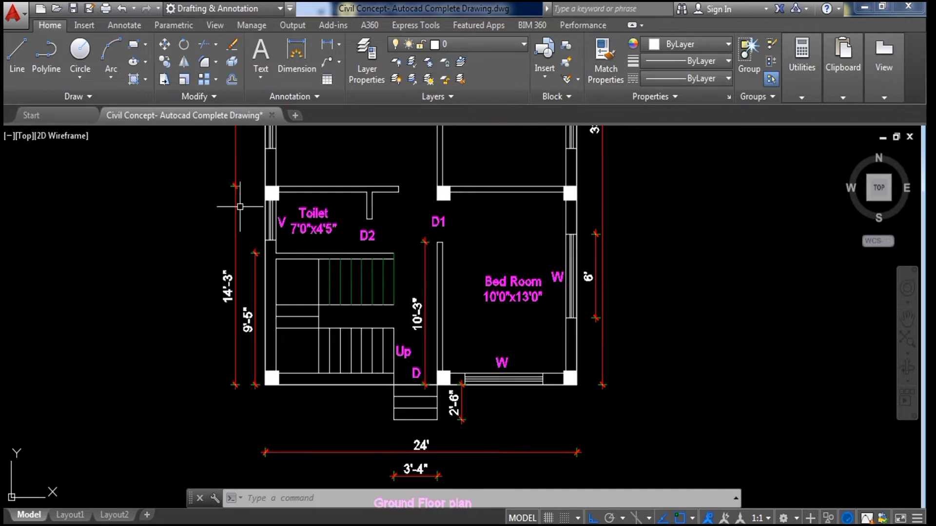
{"action": "scroll", "coordinate": [380, 213], "scroll_direction": "down", "scroll_amount": 3}
{"action": "mouse_move", "coordinate": [588, 258]}
{"action": "middle_mouse_down"}
{"action": "mouse_move", "coordinate": [390, 303]}
{"action": "mouse_move", "coordinate": [383, 309]}
{"action": "mouse_move", "coordinate": [403, 325]}
{"action": "mouse_move", "coordinate": [398, 346]}
{"action": "middle_mouse_up"}
{"action": "scroll", "coordinate": [405, 305], "scroll_direction": "up", "scroll_amount": 2}
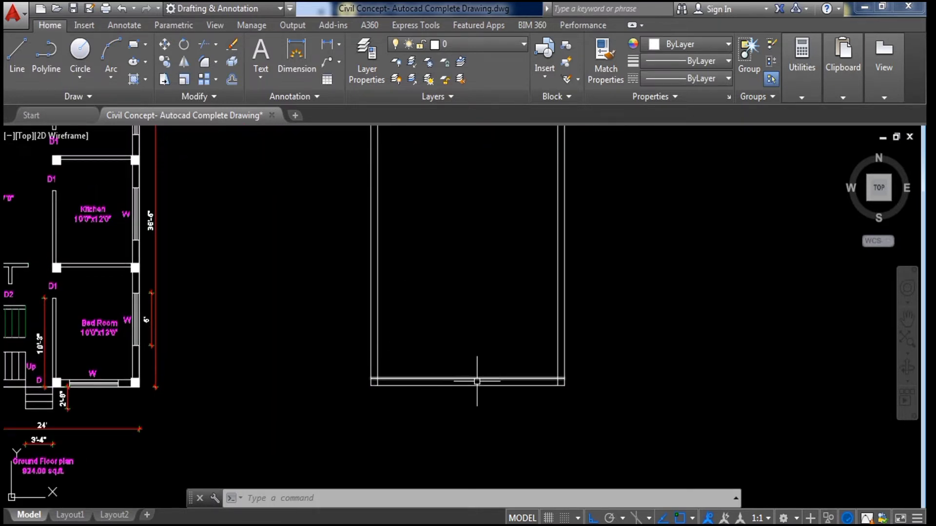
{"action": "scroll", "coordinate": [472, 336], "scroll_direction": "down", "scroll_amount": 2}
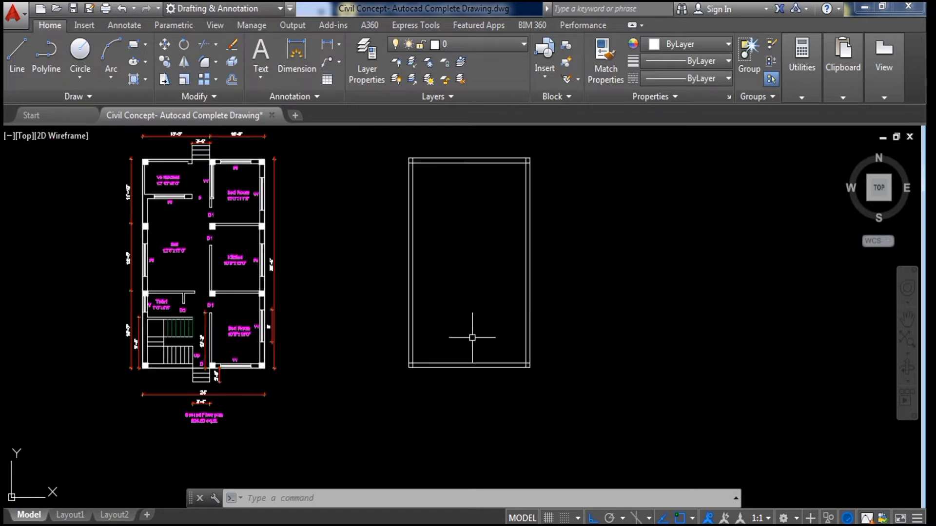
{"action": "middle_click_drag", "start_coordinate": [321, 376], "coordinate": [410, 378]}
{"action": "scroll", "coordinate": [222, 335], "scroll_direction": "up", "scroll_amount": 3}
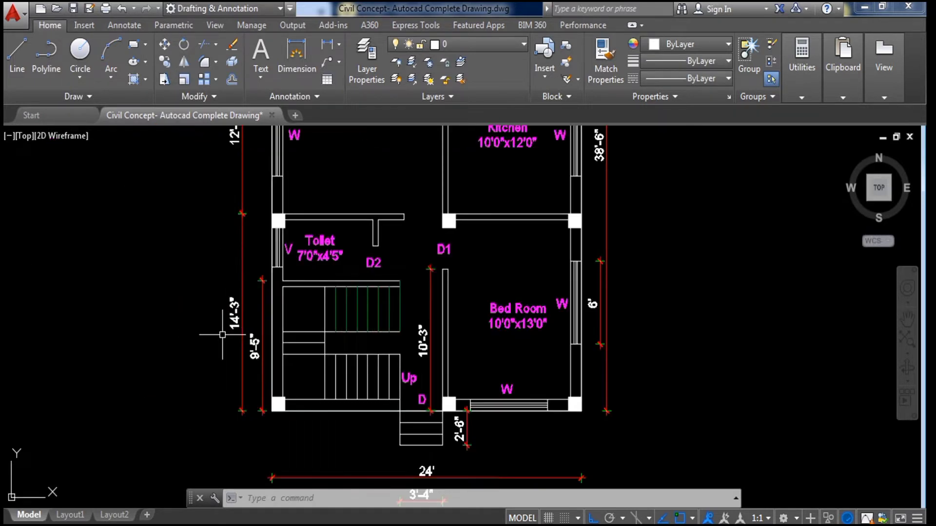
Offset the outer bottom line of the new outline upward by 14'3".
{"action": "scroll", "coordinate": [198, 337], "scroll_direction": "down", "scroll_amount": 3}
{"action": "scroll", "coordinate": [621, 375], "scroll_direction": "up", "scroll_amount": 2}
{"action": "mouse_move", "coordinate": [464, 382]}
{"action": "middle_mouse_down"}
{"action": "mouse_move", "coordinate": [433, 395]}
{"action": "mouse_move", "coordinate": [441, 396]}
{"action": "middle_mouse_up"}
{"action": "key", "text": "Return"}
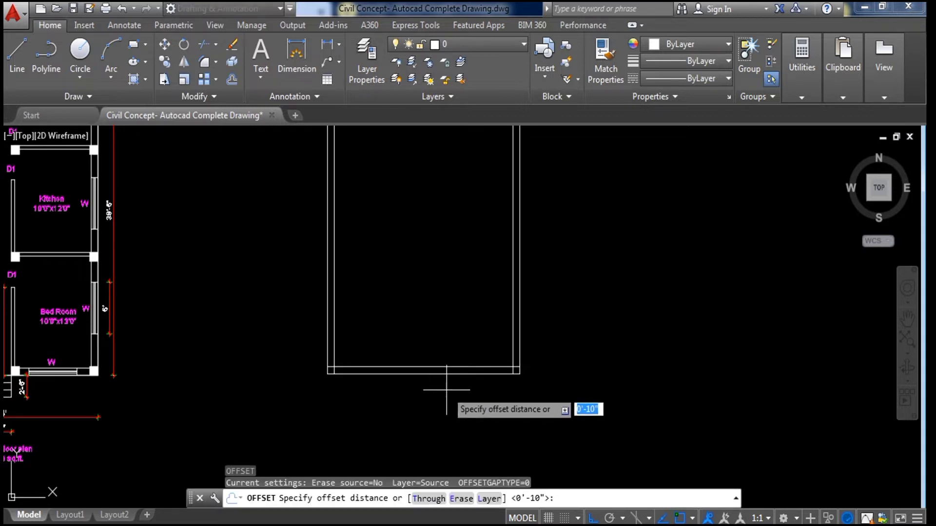
{"action": "type", "text": "14'3\""}
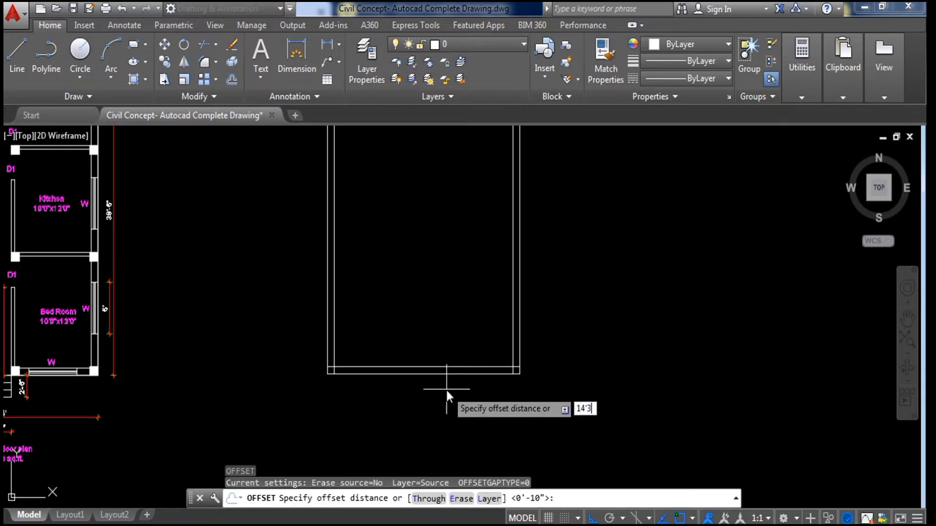
{"action": "key", "text": "Return"}
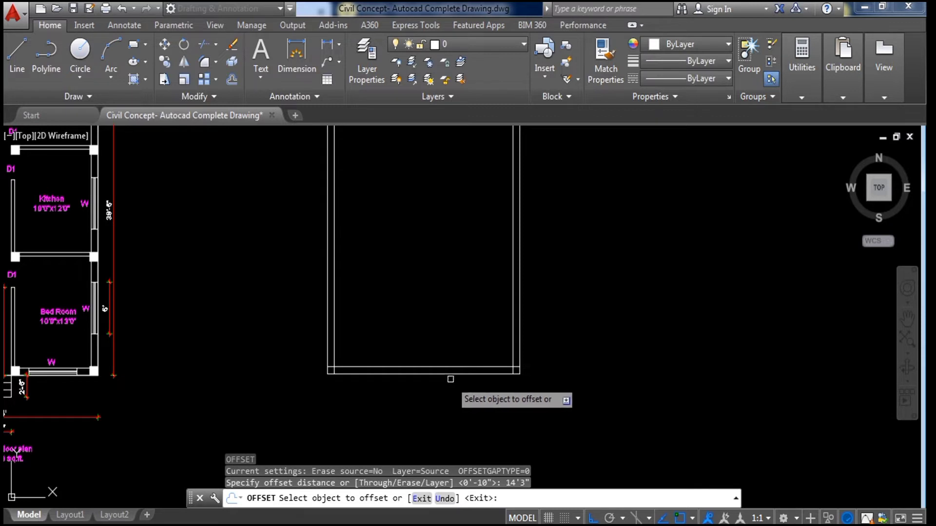
{"action": "left_click", "coordinate": [455, 371]}
{"action": "left_click", "coordinate": [456, 288]}
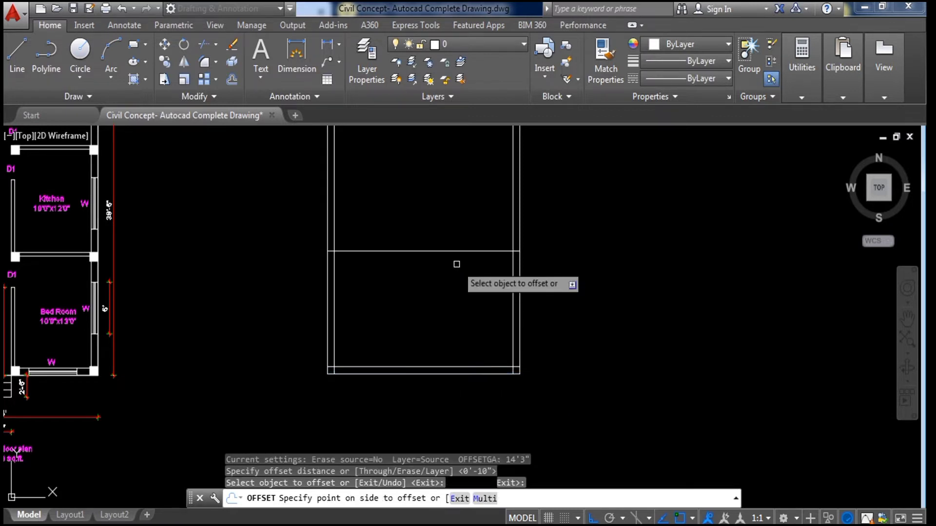
Offset the new horizontal partition line downward by 5" to give the wall its thickness.
{"action": "scroll", "coordinate": [422, 307], "scroll_direction": "down", "scroll_amount": 2}
{"action": "scroll", "coordinate": [422, 309], "scroll_direction": "up", "scroll_amount": 3}
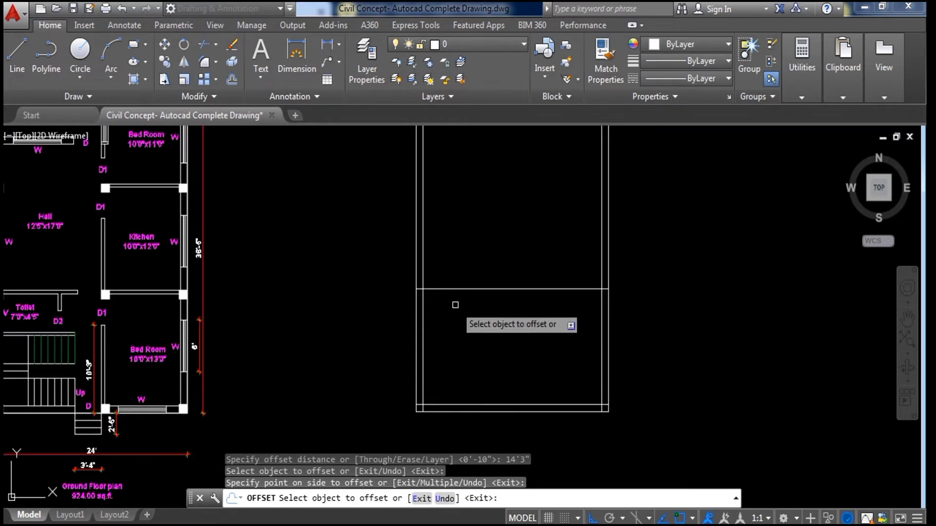
{"action": "scroll", "coordinate": [543, 315], "scroll_direction": "up", "scroll_amount": 2}
{"action": "scroll", "coordinate": [543, 314], "scroll_direction": "down", "scroll_amount": 2}
{"action": "scroll", "coordinate": [336, 334], "scroll_direction": "up", "scroll_amount": 4}
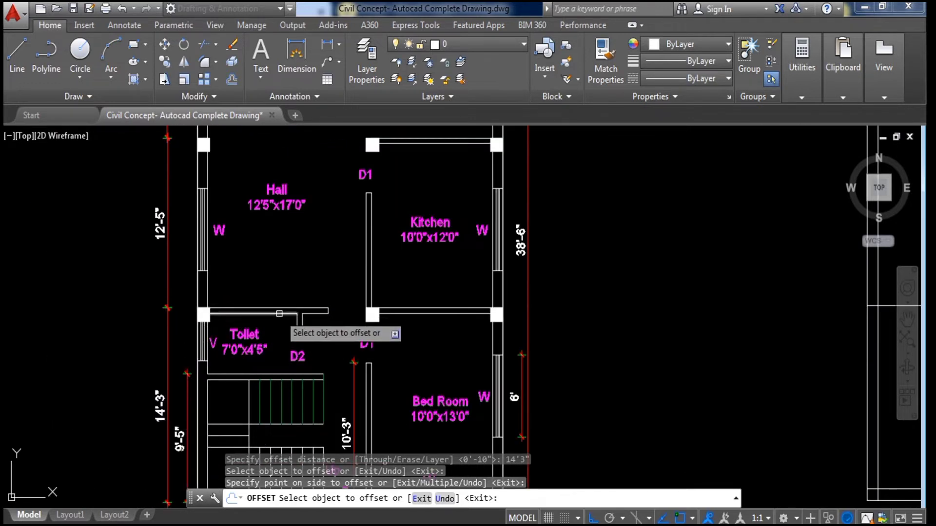
{"action": "scroll", "coordinate": [644, 334], "scroll_direction": "down", "scroll_amount": 2}
{"action": "middle_click_drag", "start_coordinate": [681, 335], "coordinate": [269, 325]}
{"action": "left_click", "coordinate": [487, 305]}
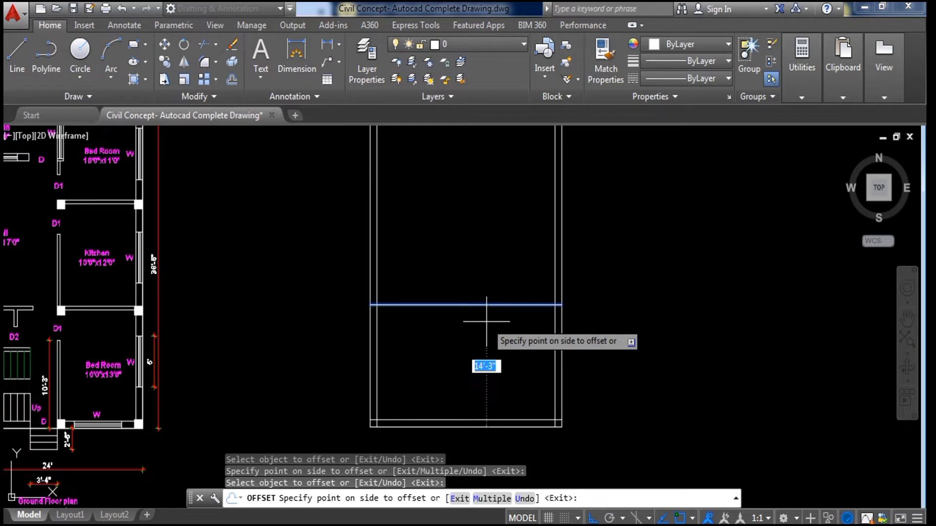
{"action": "type", "text": "5\""}
{"action": "key", "text": "Return"}
{"action": "scroll", "coordinate": [448, 322], "scroll_direction": "down", "scroll_amount": 2}
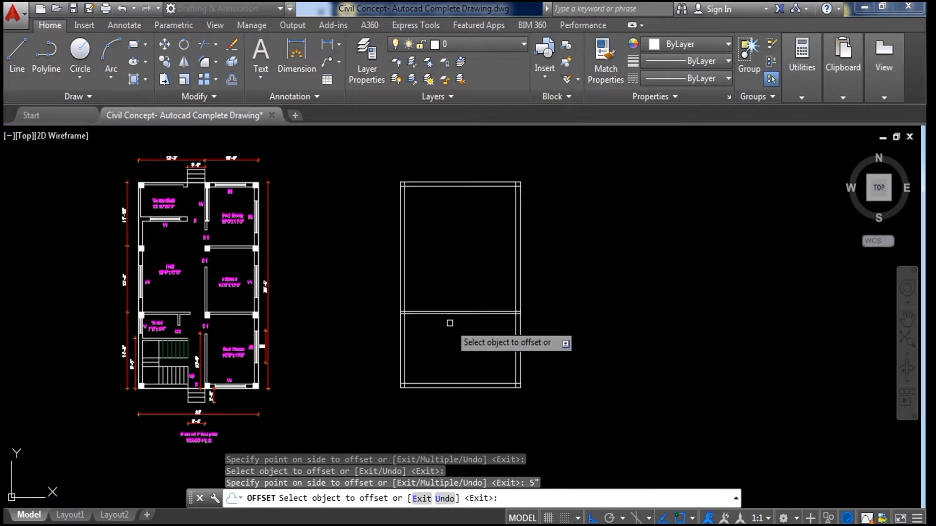
Examine the reference plan's dimension between the two cross walls bounding the kitchen, along the hall's outer wall.
{"action": "middle_click_drag", "start_coordinate": [449, 322], "coordinate": [495, 325]}
{"action": "scroll", "coordinate": [494, 326], "scroll_direction": "up", "scroll_amount": 2}
{"action": "scroll", "coordinate": [494, 326], "scroll_direction": "down", "scroll_amount": 2}
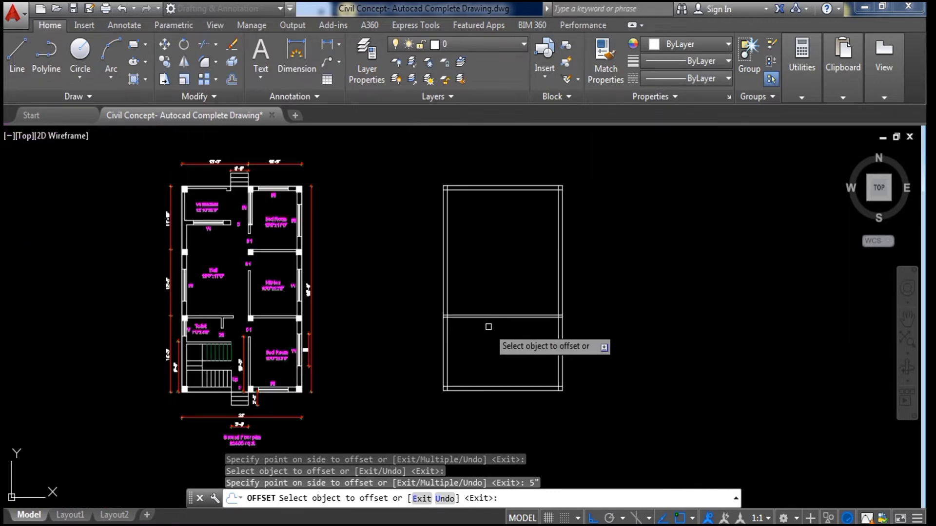
{"action": "scroll", "coordinate": [251, 318], "scroll_direction": "up", "scroll_amount": 2}
{"action": "scroll", "coordinate": [295, 348], "scroll_direction": "down", "scroll_amount": 1}
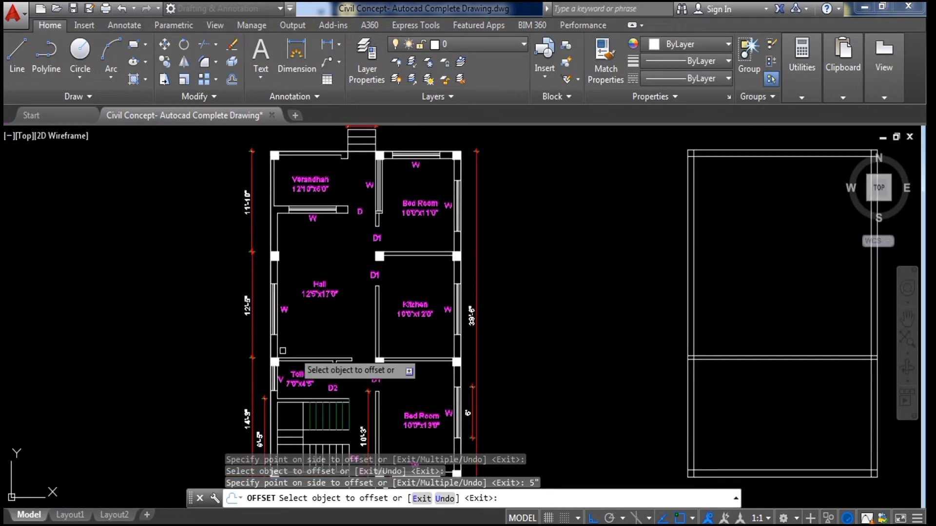
{"action": "scroll", "coordinate": [281, 365], "scroll_direction": "up", "scroll_amount": 3}
{"action": "middle_click_drag", "start_coordinate": [260, 356], "coordinate": [250, 398]}
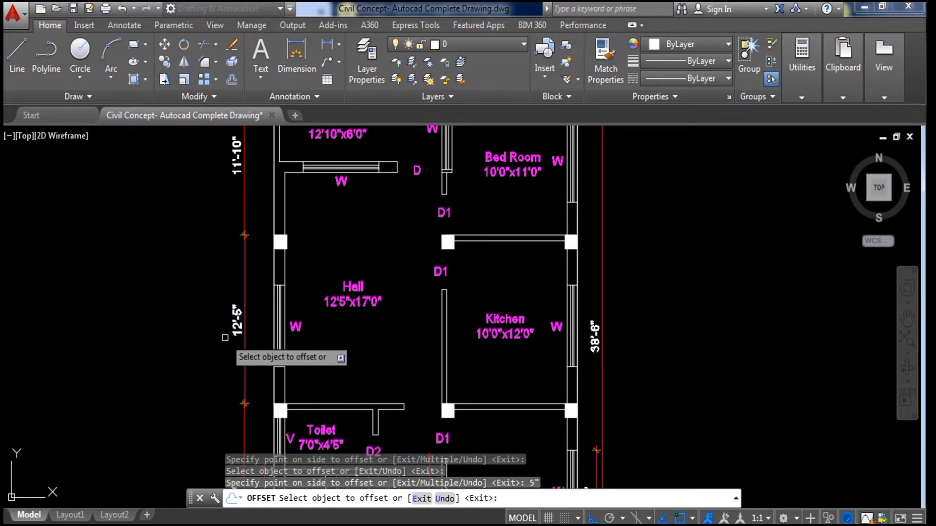
{"action": "scroll", "coordinate": [209, 337], "scroll_direction": "down", "scroll_amount": 2}
{"action": "middle_click_drag", "start_coordinate": [491, 371], "coordinate": [362, 374]}
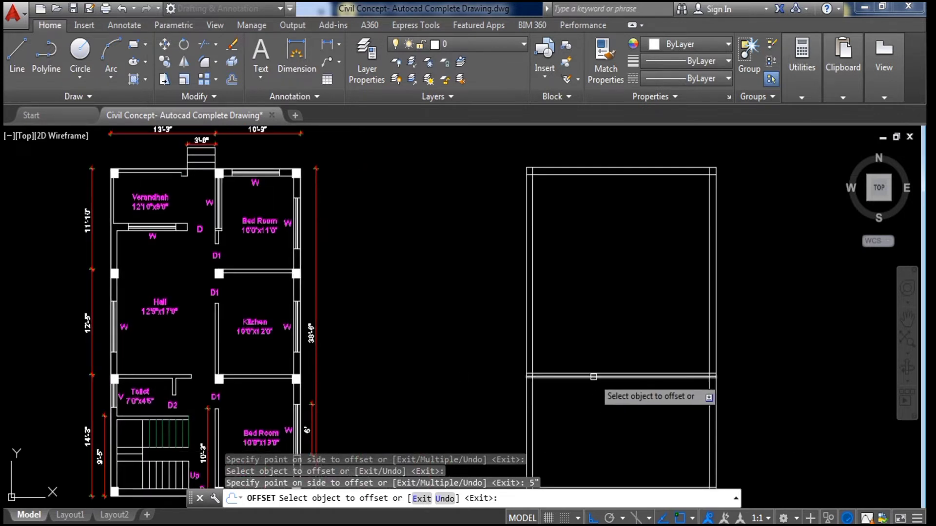
Offset the upper line of the lower partition wall in the new outline upward by 12'5".
{"action": "scroll", "coordinate": [593, 376], "scroll_direction": "up", "scroll_amount": 2}
{"action": "scroll", "coordinate": [403, 374], "scroll_direction": "down", "scroll_amount": 2}
{"action": "scroll", "coordinate": [542, 377], "scroll_direction": "up", "scroll_amount": 2}
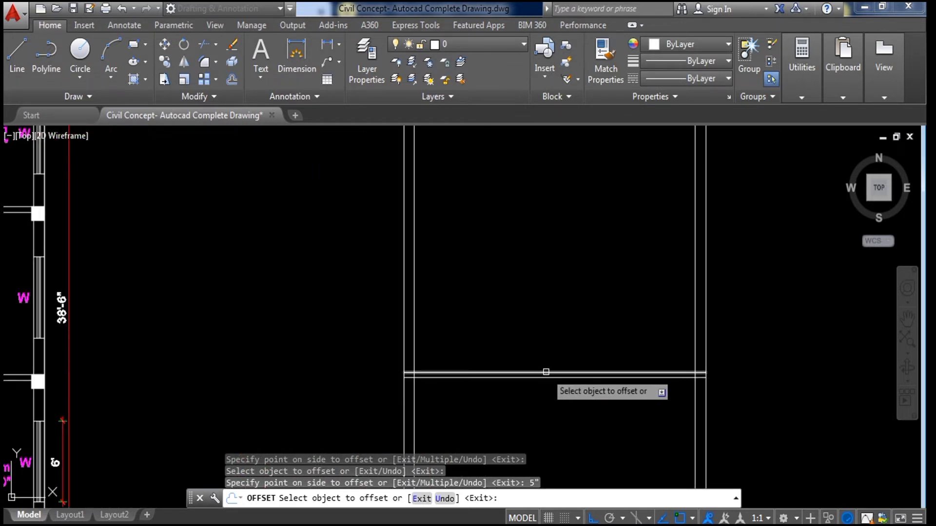
{"action": "left_click", "coordinate": [546, 374]}
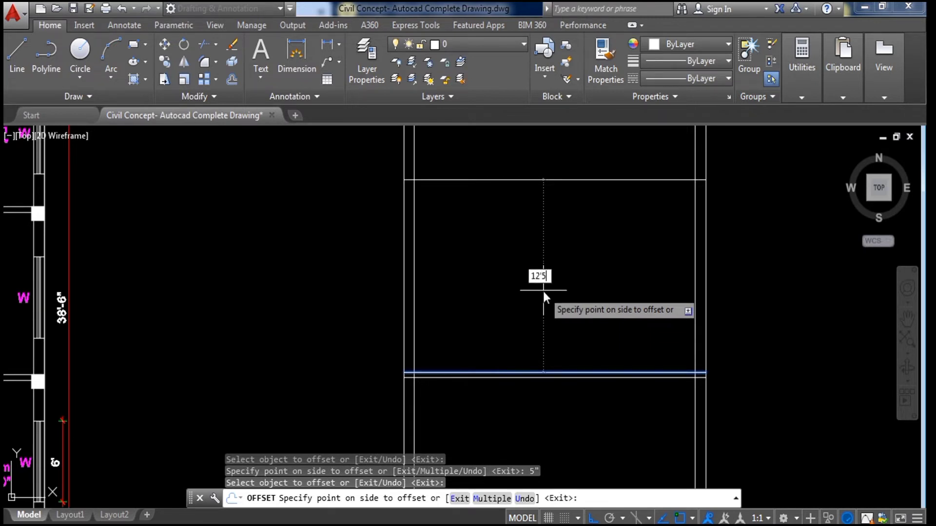
{"action": "key", "text": "Return"}
{"action": "scroll", "coordinate": [516, 290], "scroll_direction": "down", "scroll_amount": 2}
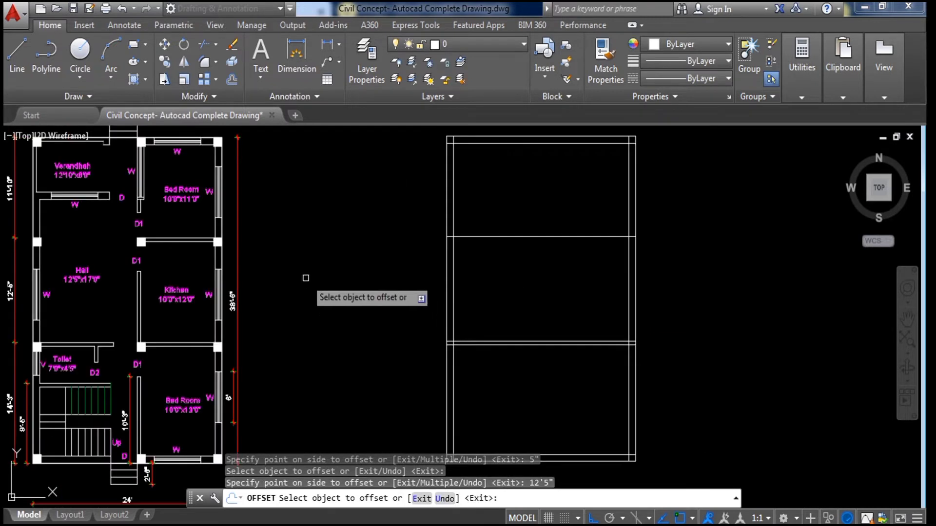
Offset the new line above the kitchen area downward by 5" to give this partition wall its thickness.
{"action": "middle_click_drag", "start_coordinate": [306, 279], "coordinate": [459, 295]}
{"action": "scroll", "coordinate": [477, 268], "scroll_direction": "up", "scroll_amount": 2}
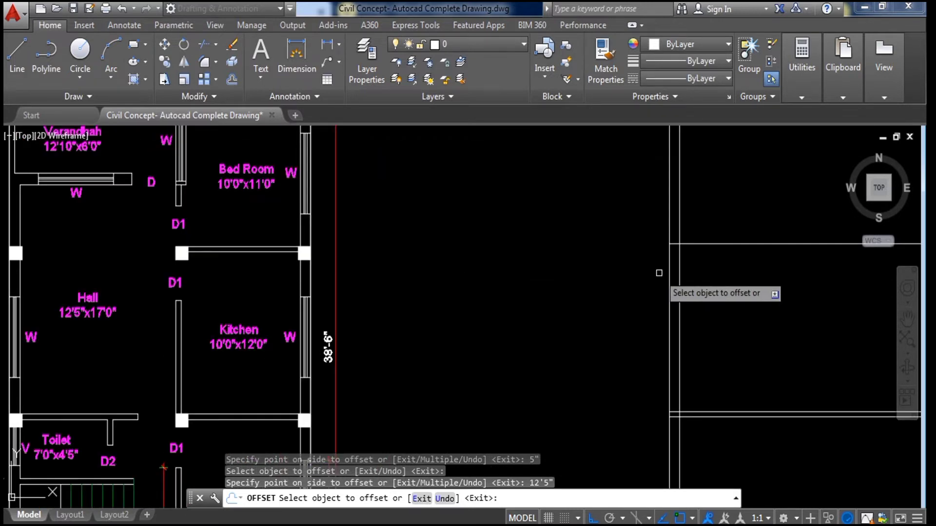
{"action": "scroll", "coordinate": [317, 257], "scroll_direction": "up", "scroll_amount": 2}
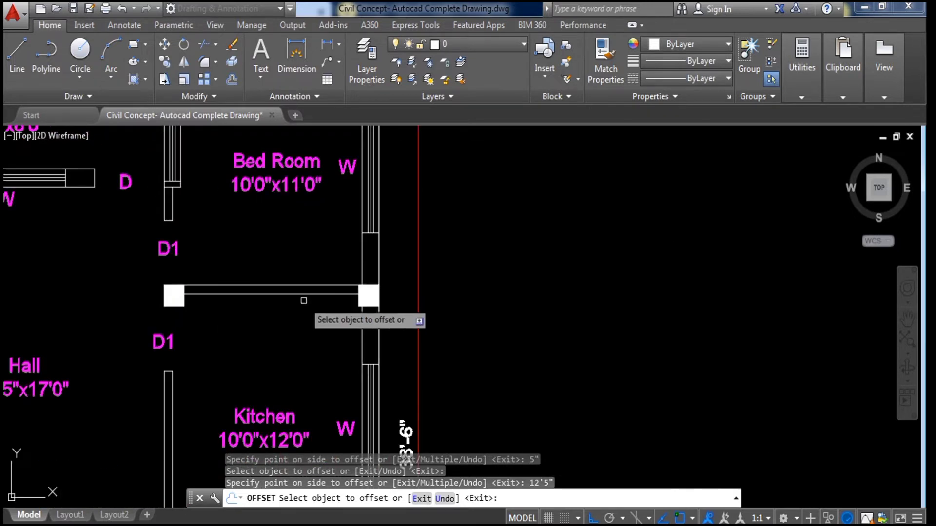
{"action": "scroll", "coordinate": [302, 312], "scroll_direction": "down", "scroll_amount": 4}
{"action": "middle_click_drag", "start_coordinate": [639, 378], "coordinate": [515, 375]}
{"action": "scroll", "coordinate": [518, 344], "scroll_direction": "up", "scroll_amount": 3}
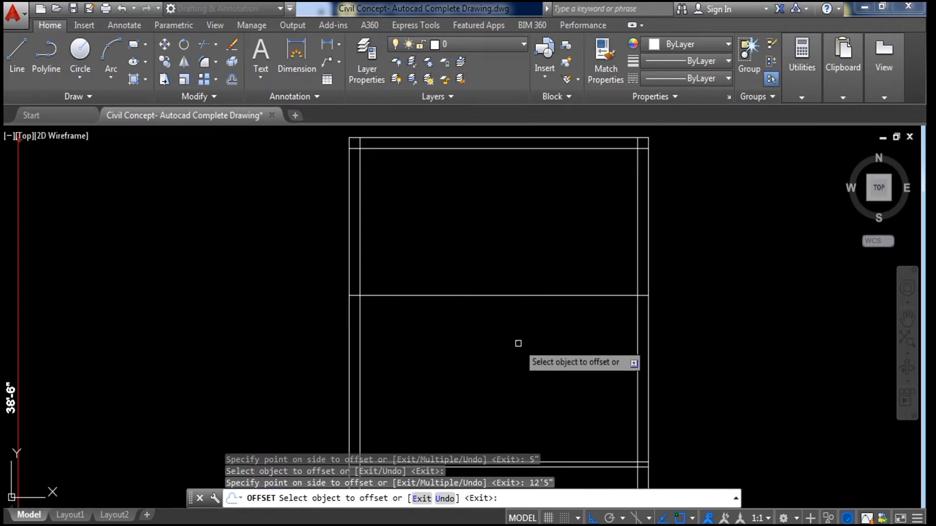
{"action": "left_click", "coordinate": [532, 295]}
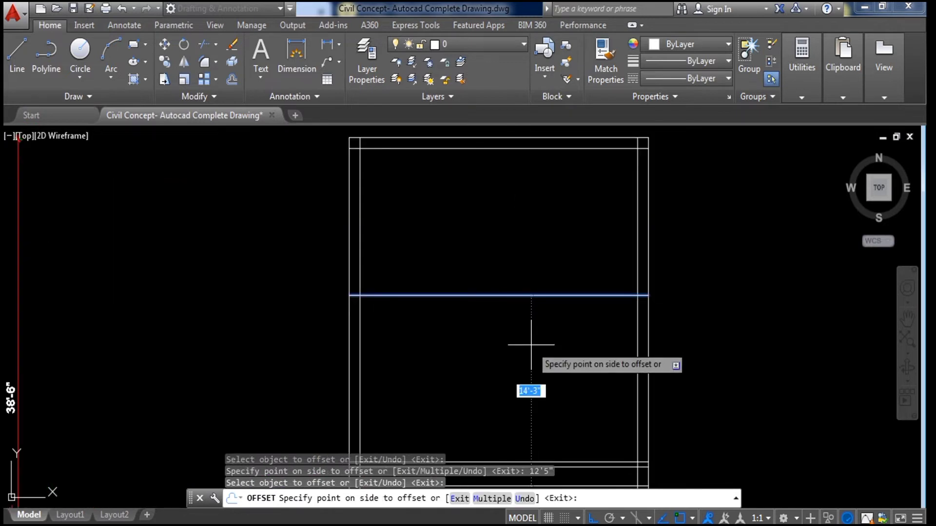
{"action": "type", "text": "5\""}
{"action": "key", "text": "Return"}
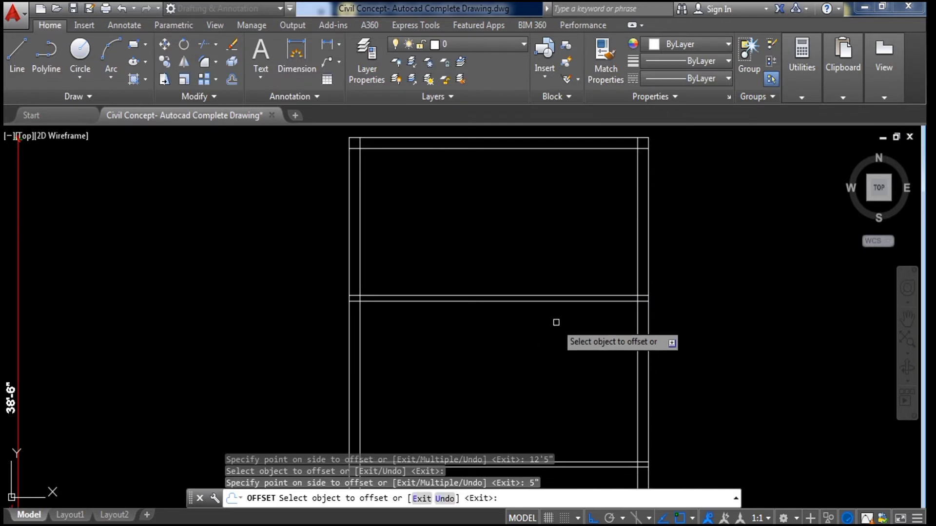
Add a linear dimension along the reference plan's outer wall from the kitchen's upper cross wall to the top of the verandah wall.
{"action": "scroll", "coordinate": [565, 334], "scroll_direction": "down", "scroll_amount": 1}
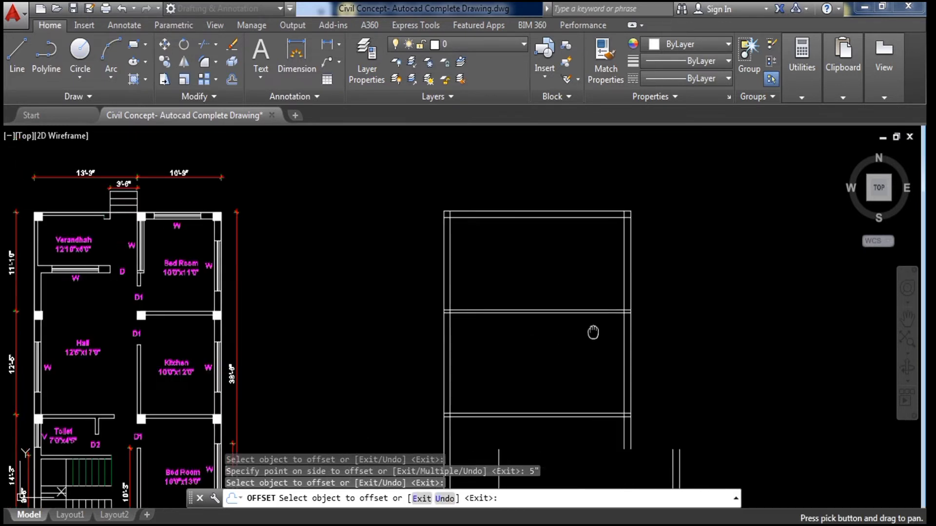
{"action": "scroll", "coordinate": [584, 330], "scroll_direction": "down", "scroll_amount": 1}
{"action": "scroll", "coordinate": [262, 314], "scroll_direction": "up", "scroll_amount": 4}
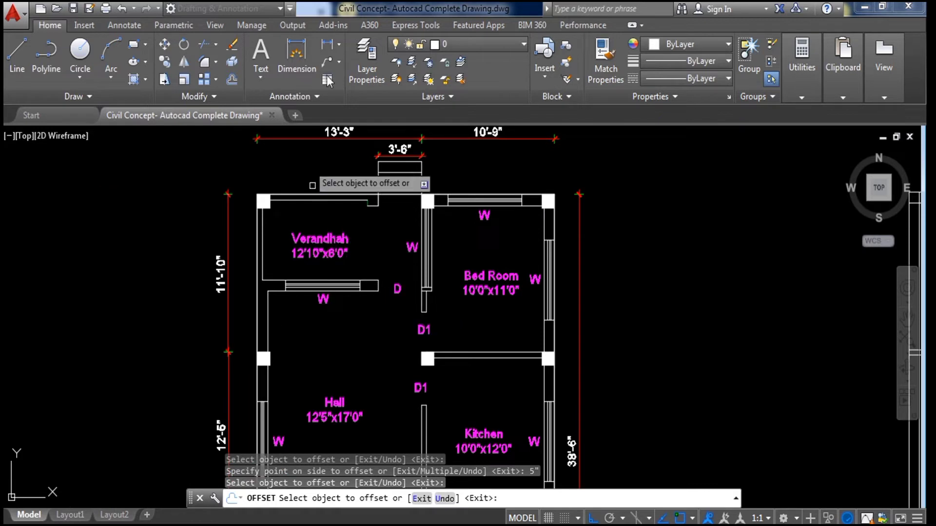
{"action": "left_click", "coordinate": [327, 43]}
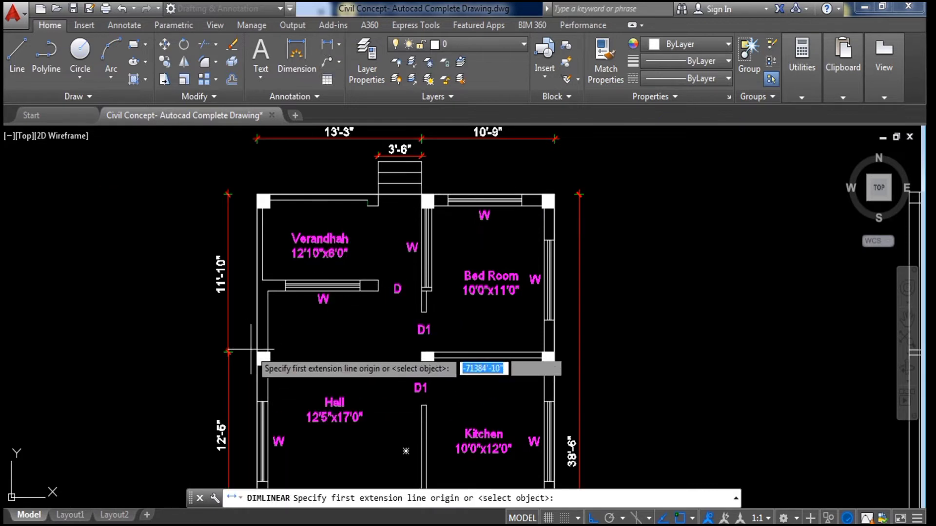
{"action": "left_click", "coordinate": [256, 352]}
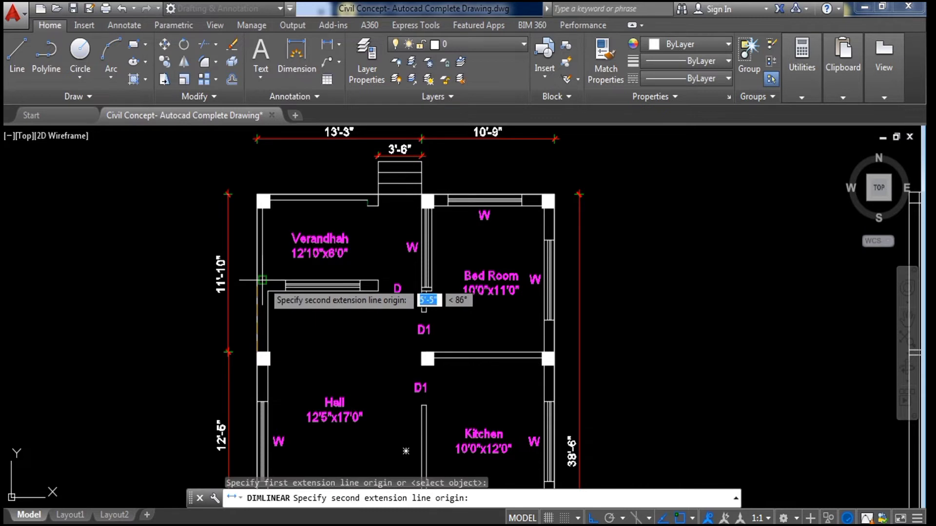
{"action": "left_click", "coordinate": [257, 280]}
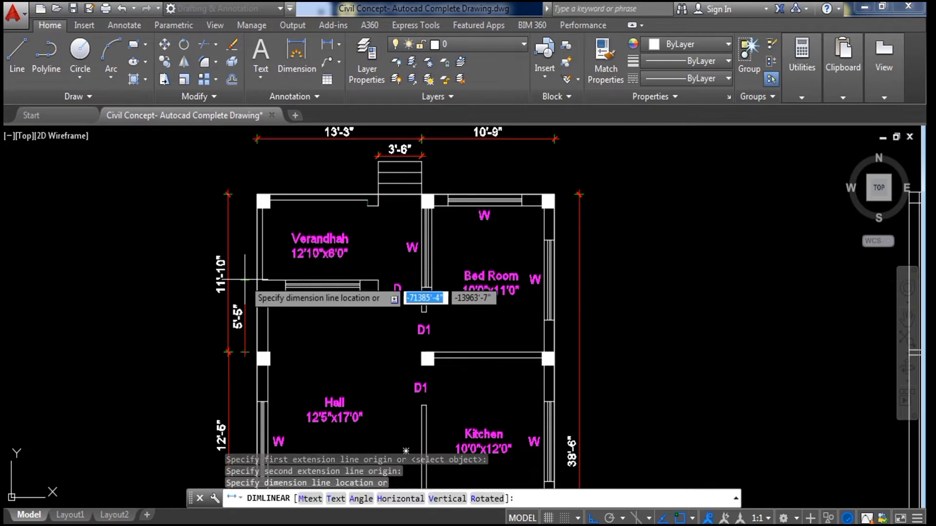
{"action": "left_click", "coordinate": [241, 278]}
{"action": "scroll", "coordinate": [232, 336], "scroll_direction": "down", "scroll_amount": 2}
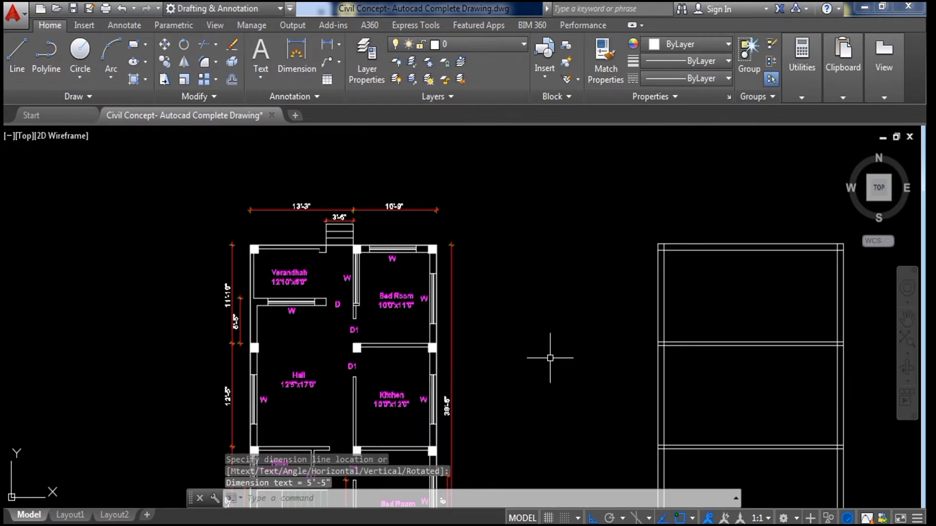
Offset the top line of the upper partition wall in the new outline upward by 5'5".
{"action": "middle_click_drag", "start_coordinate": [550, 358], "coordinate": [443, 366]}
{"action": "scroll", "coordinate": [630, 392], "scroll_direction": "up", "scroll_amount": 1}
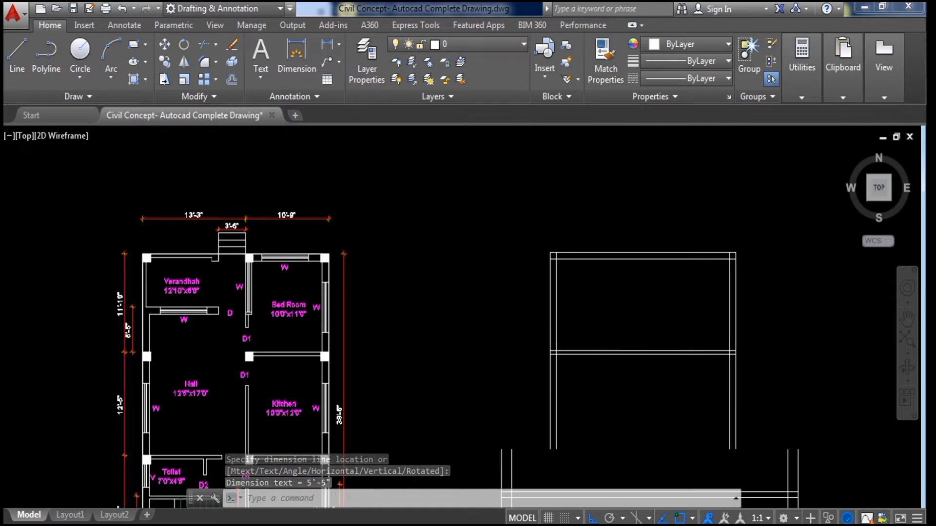
{"action": "middle_click_drag", "start_coordinate": [631, 386], "coordinate": [523, 435]}
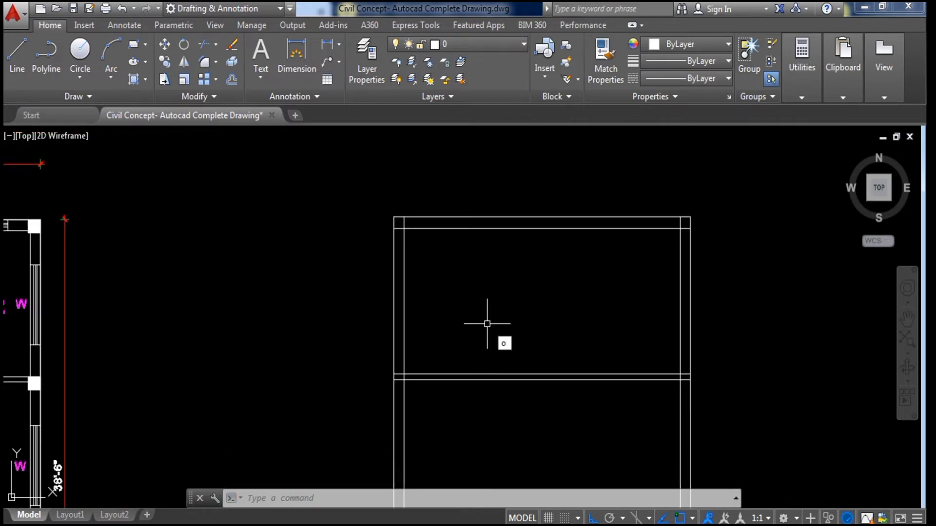
{"action": "key", "text": "Return"}
{"action": "type", "text": "5"}
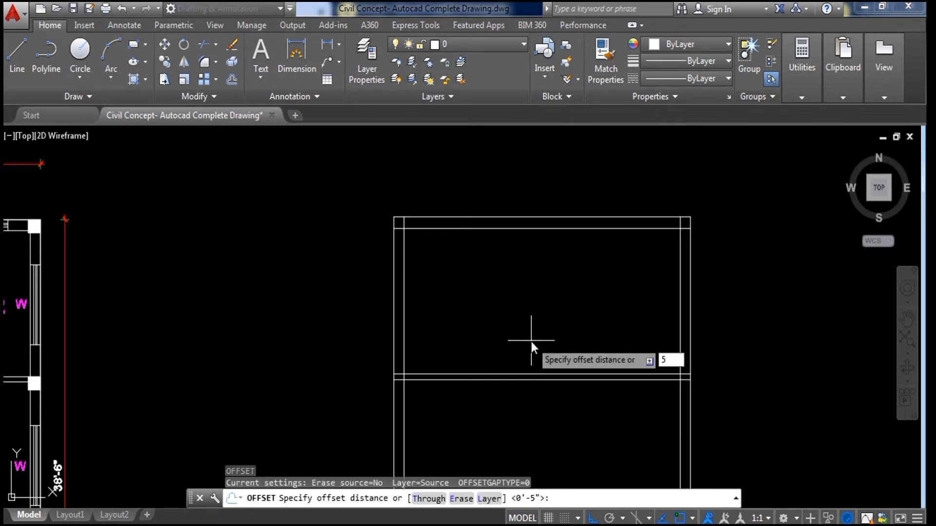
{"action": "type", "text": "'5\""}
{"action": "key", "text": "Return"}
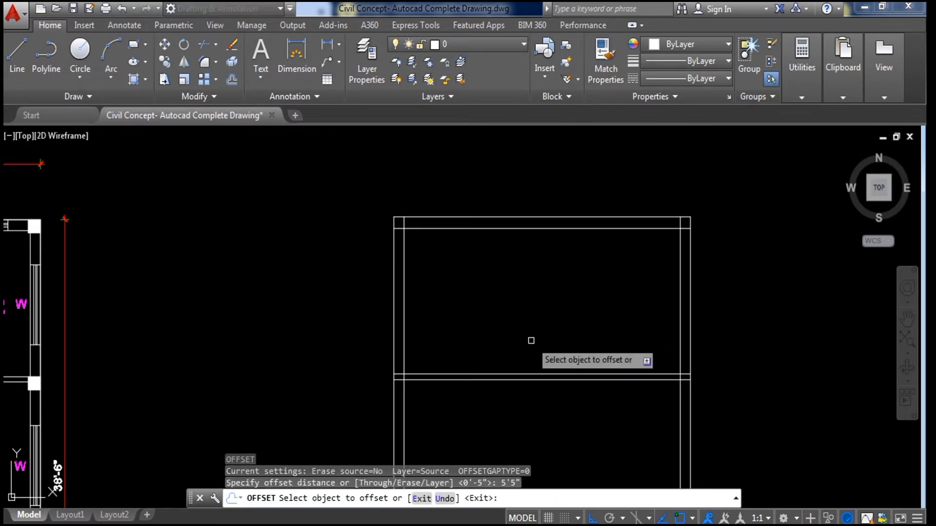
{"action": "left_click", "coordinate": [524, 375]}
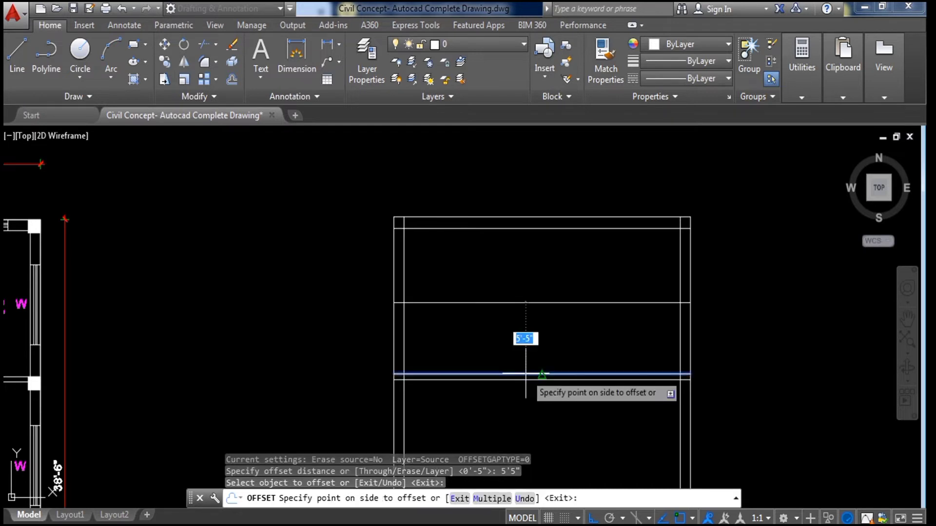
{"action": "scroll", "coordinate": [501, 292], "scroll_direction": "down", "scroll_amount": 5}
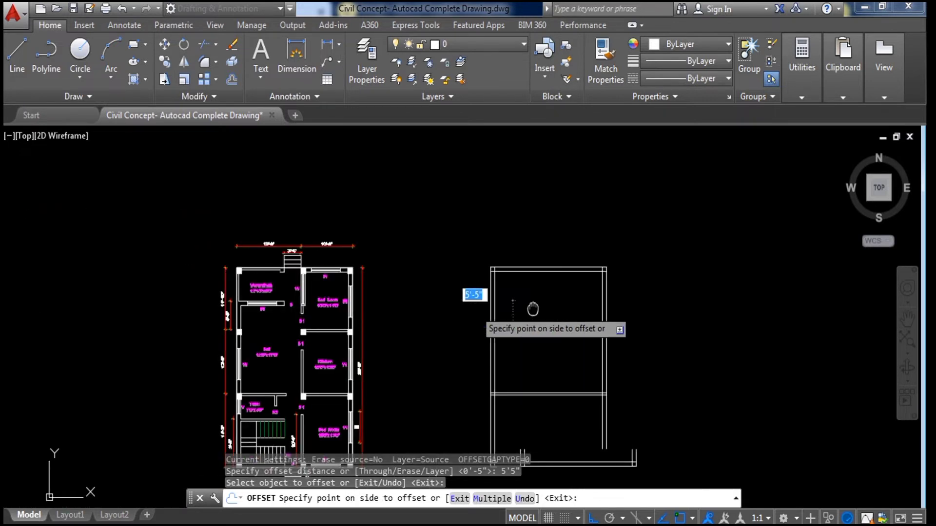
{"action": "scroll", "coordinate": [347, 297], "scroll_direction": "up", "scroll_amount": 2}
{"action": "middle_click_drag", "start_coordinate": [740, 319], "coordinate": [631, 311]}
{"action": "left_click", "coordinate": [660, 273]}
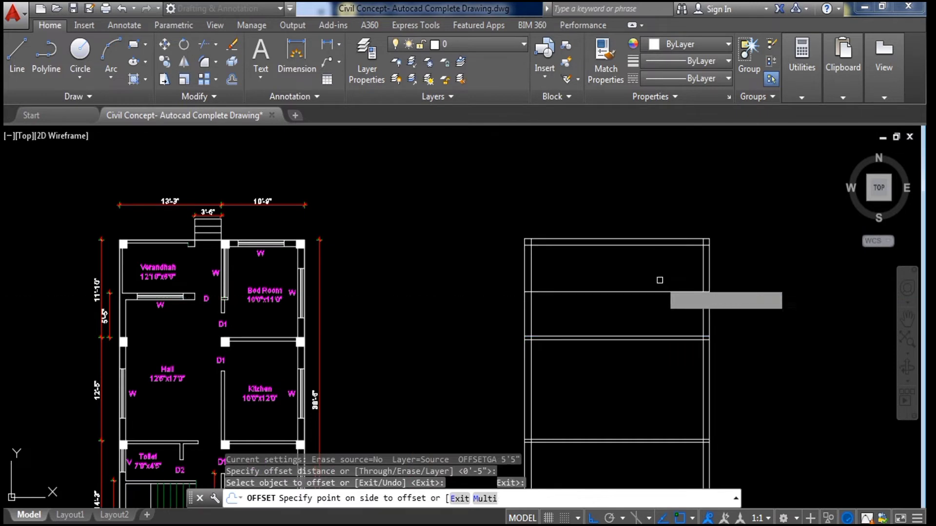
Offset the new verandah wall line downward by 10" to give the wall its thickness.
{"action": "scroll", "coordinate": [647, 294], "scroll_direction": "up", "scroll_amount": 2}
{"action": "middle_click_drag", "start_coordinate": [570, 299], "coordinate": [511, 299]}
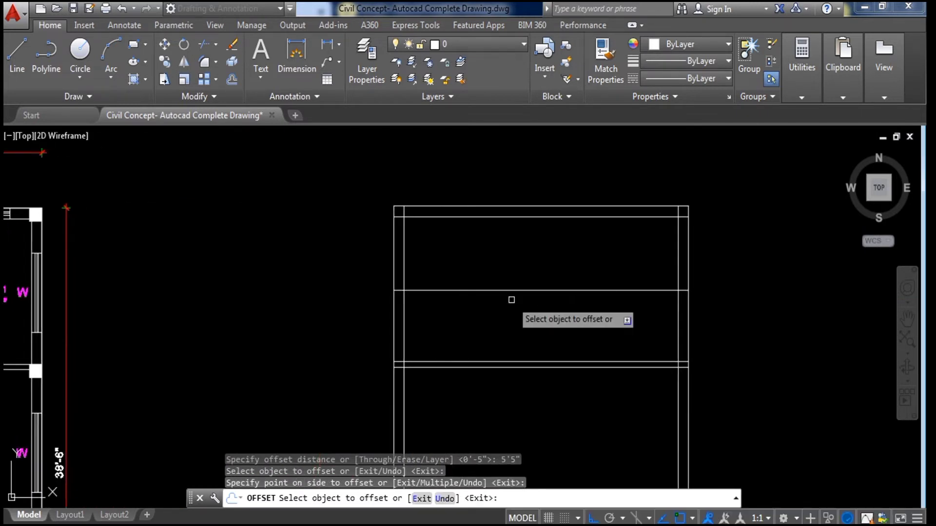
{"action": "left_click", "coordinate": [546, 291]}
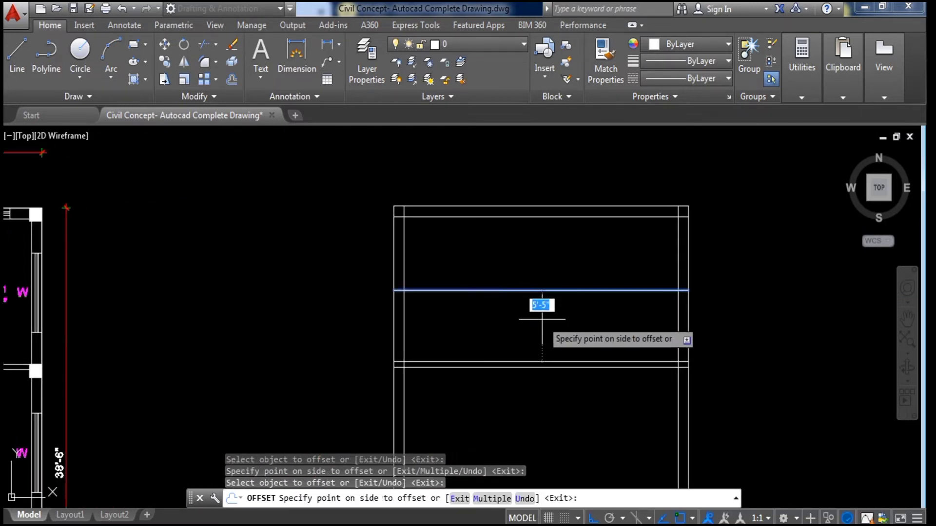
{"action": "left_click", "coordinate": [557, 338]}
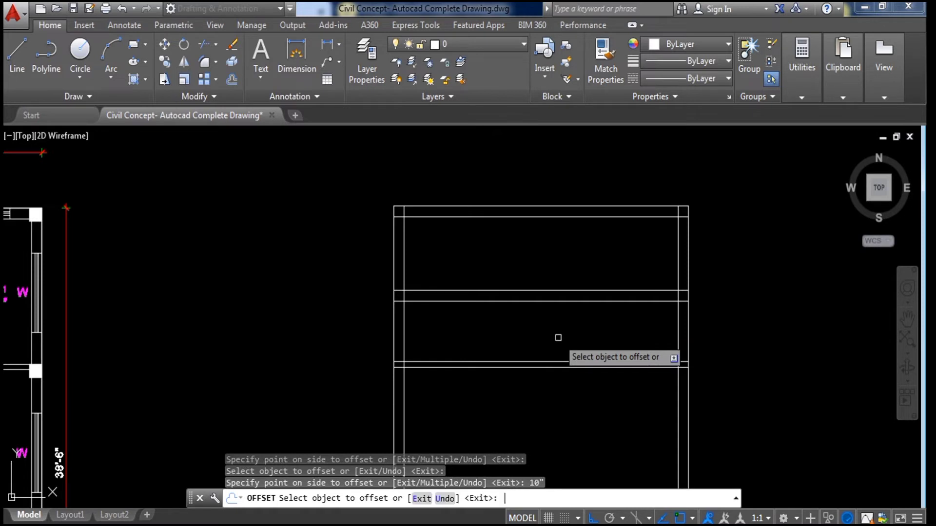
Compare the new outline's horizontal walls with the reference plan and end the Offset command.
{"action": "scroll", "coordinate": [564, 326], "scroll_direction": "down", "scroll_amount": 2}
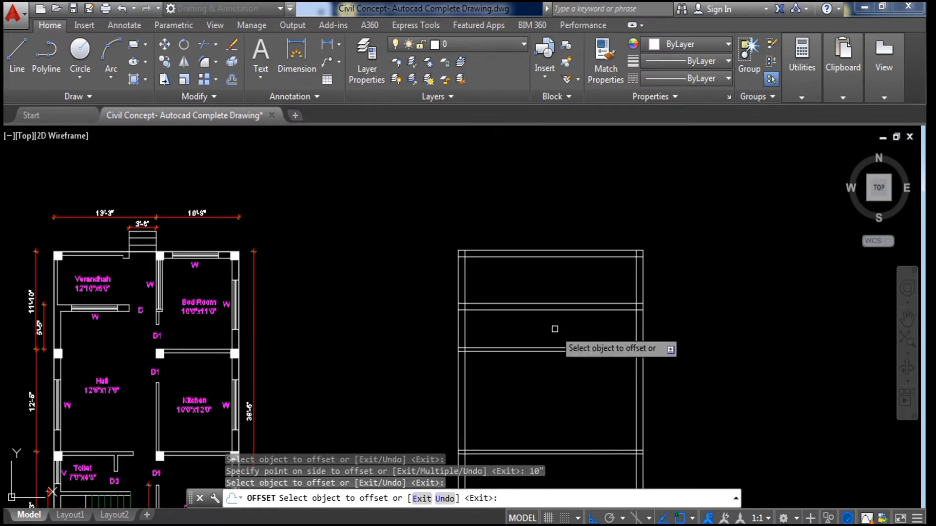
{"action": "mouse_move", "coordinate": [611, 383]}
{"action": "middle_mouse_down"}
{"action": "mouse_move", "coordinate": [592, 355]}
{"action": "mouse_move", "coordinate": [600, 300]}
{"action": "middle_mouse_up"}
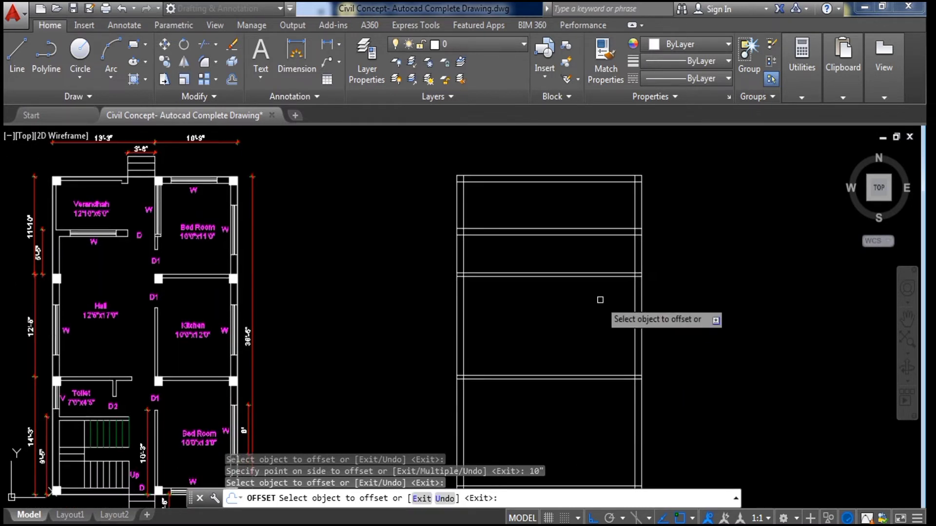
{"action": "scroll", "coordinate": [600, 300], "scroll_direction": "down", "scroll_amount": 2}
{"action": "scroll", "coordinate": [590, 300], "scroll_direction": "up", "scroll_amount": 2}
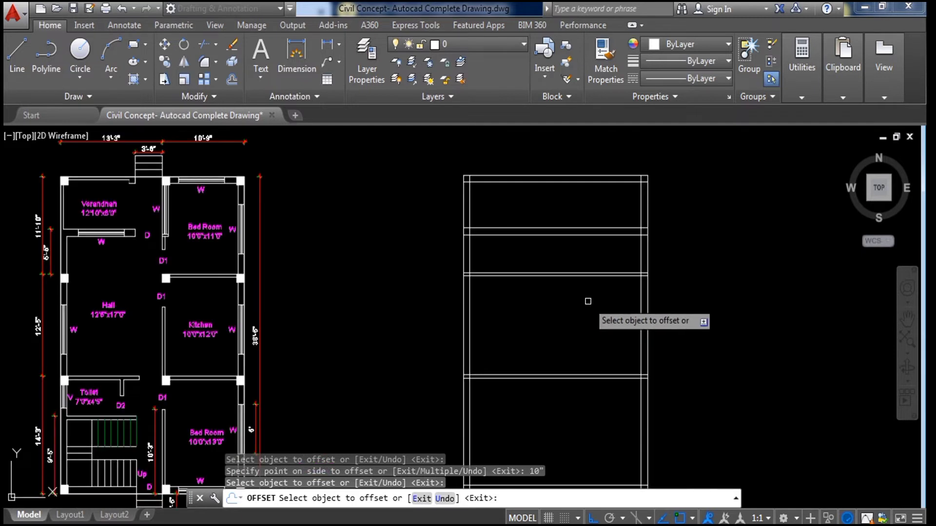
{"action": "scroll", "coordinate": [587, 301], "scroll_direction": "down", "scroll_amount": 2}
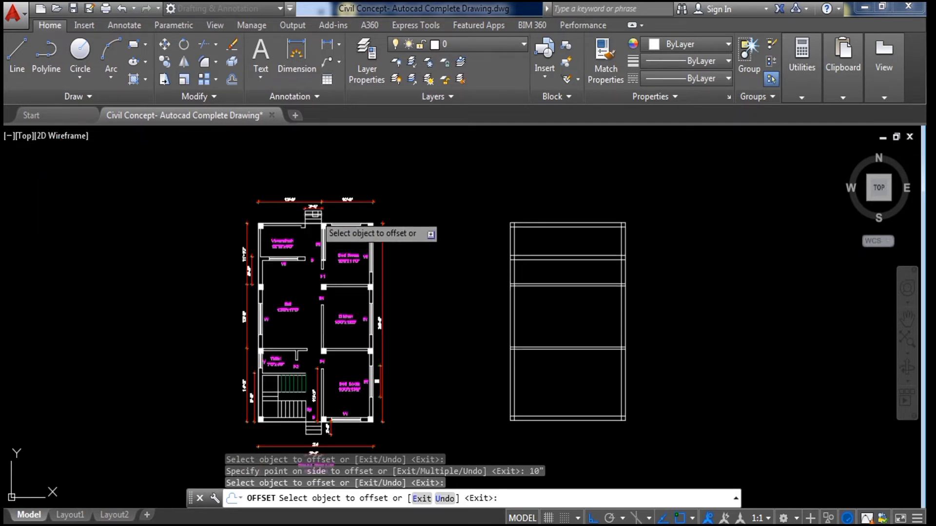
{"action": "scroll", "coordinate": [331, 265], "scroll_direction": "up", "scroll_amount": 2}
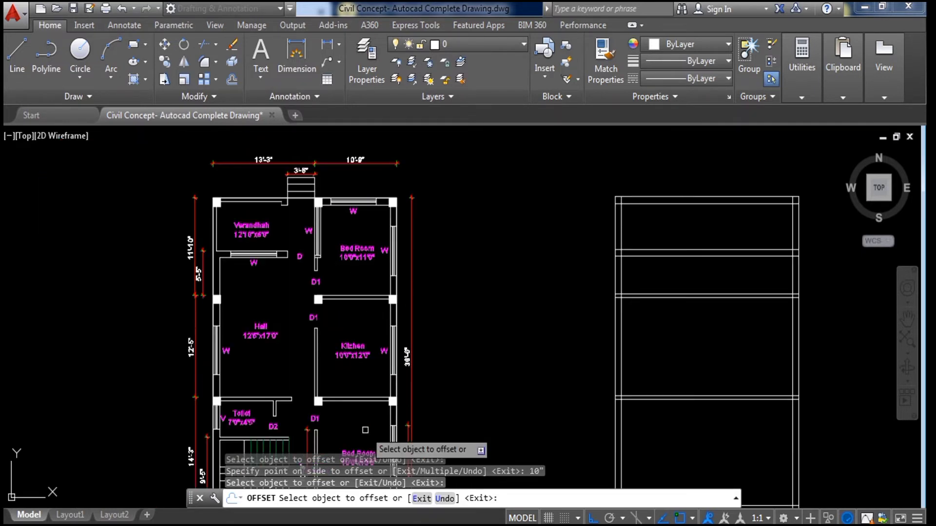
{"action": "scroll", "coordinate": [441, 417], "scroll_direction": "down", "scroll_amount": 2}
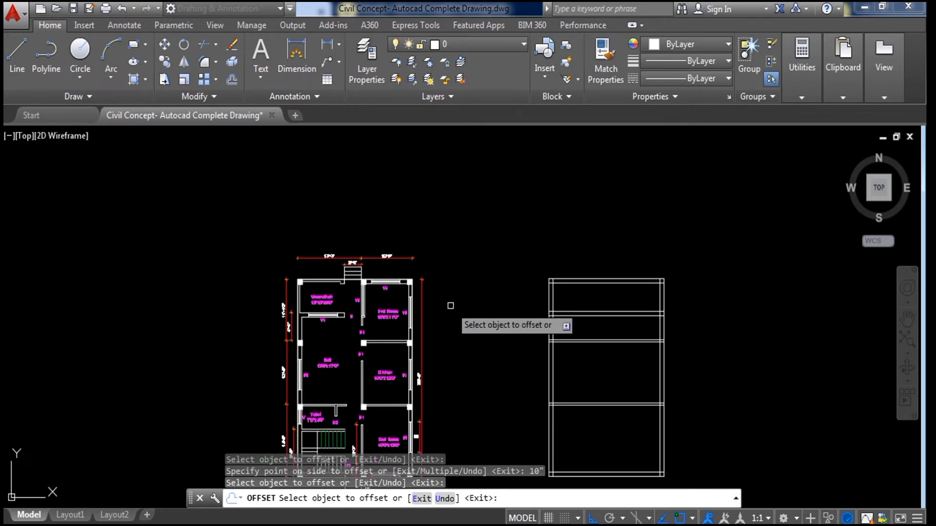
{"action": "key", "text": "Escape"}
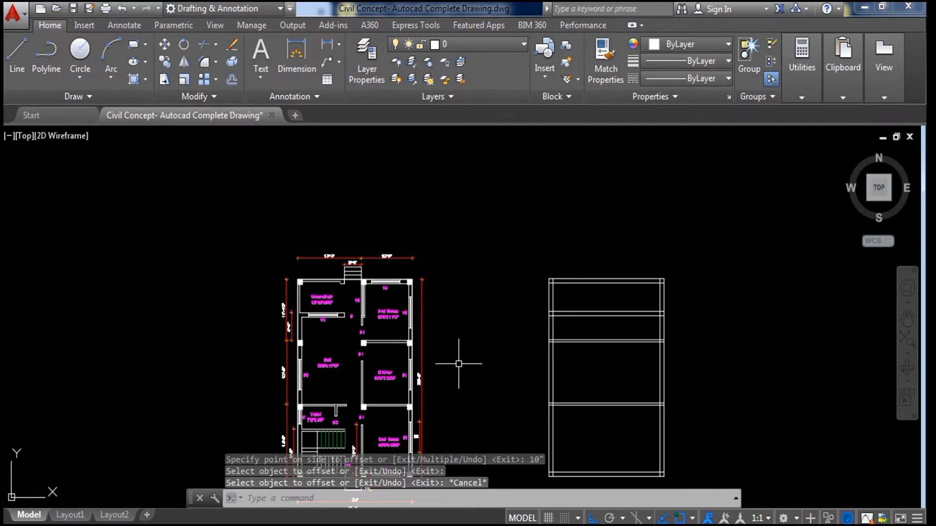
Measure the reference plan's lower outer wall from the bedroom's outer corner to the far side of the column beside the entrance steps.
{"action": "middle_click_drag", "start_coordinate": [462, 353], "coordinate": [478, 253]}
{"action": "scroll", "coordinate": [444, 365], "scroll_direction": "up", "scroll_amount": 5}
{"action": "mouse_move", "coordinate": [414, 402]}
{"action": "middle_mouse_down"}
{"action": "mouse_move", "coordinate": [510, 247]}
{"action": "mouse_move", "coordinate": [545, 224]}
{"action": "middle_mouse_up"}
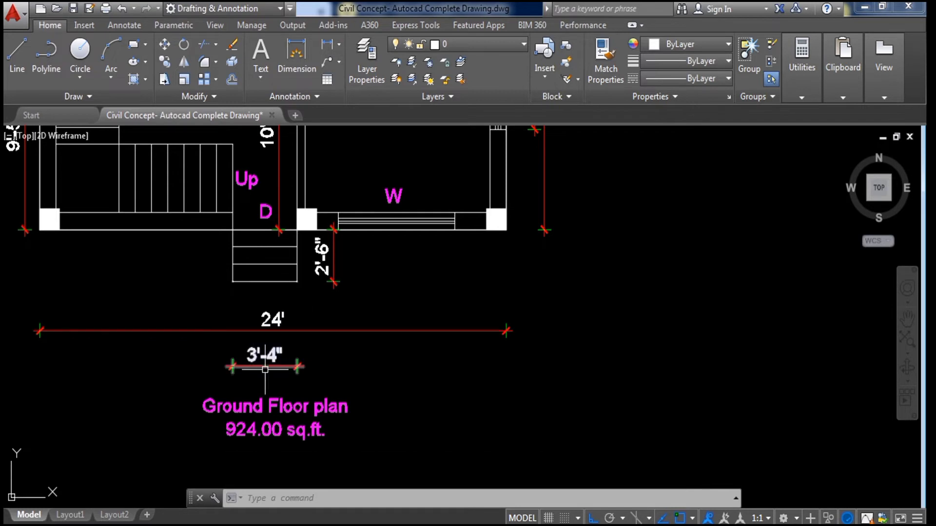
{"action": "scroll", "coordinate": [381, 365], "scroll_direction": "down", "scroll_amount": 2}
{"action": "middle_click_drag", "start_coordinate": [396, 313], "coordinate": [395, 324]}
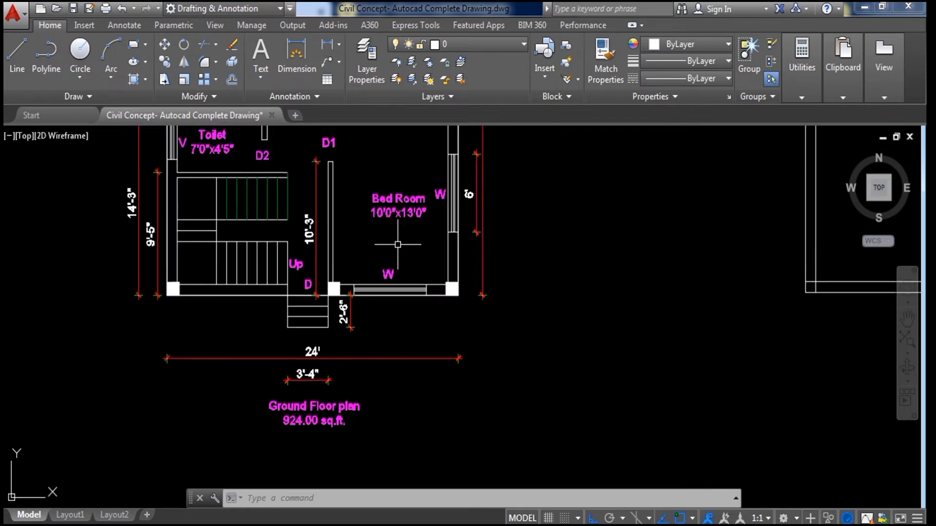
{"action": "left_click", "coordinate": [327, 45]}
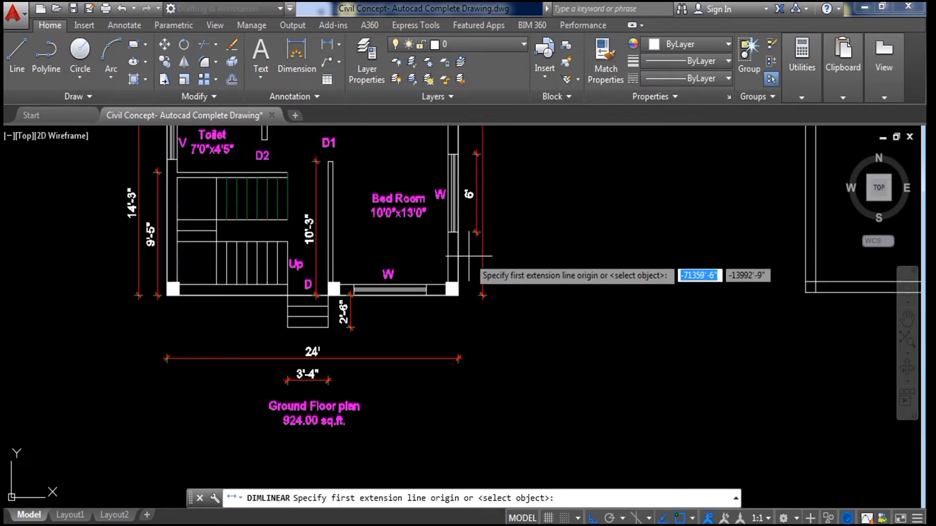
{"action": "left_click", "coordinate": [458, 294]}
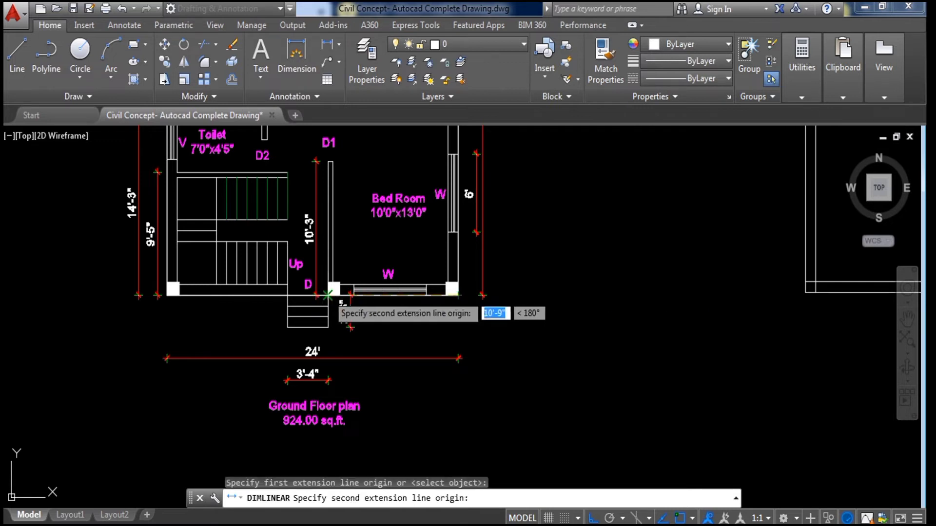
{"action": "left_click", "coordinate": [327, 295]}
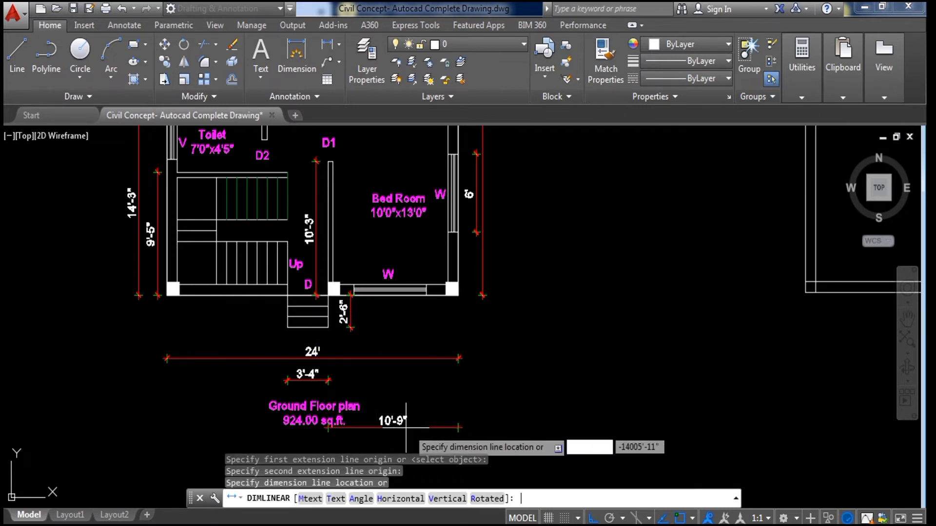
{"action": "key", "text": "Escape"}
Offset the right outer wall line of the new outline inward by 10'9" to place the central partition.
{"action": "scroll", "coordinate": [474, 341], "scroll_direction": "down", "scroll_amount": 2}
{"action": "middle_click_drag", "start_coordinate": [625, 344], "coordinate": [361, 345]}
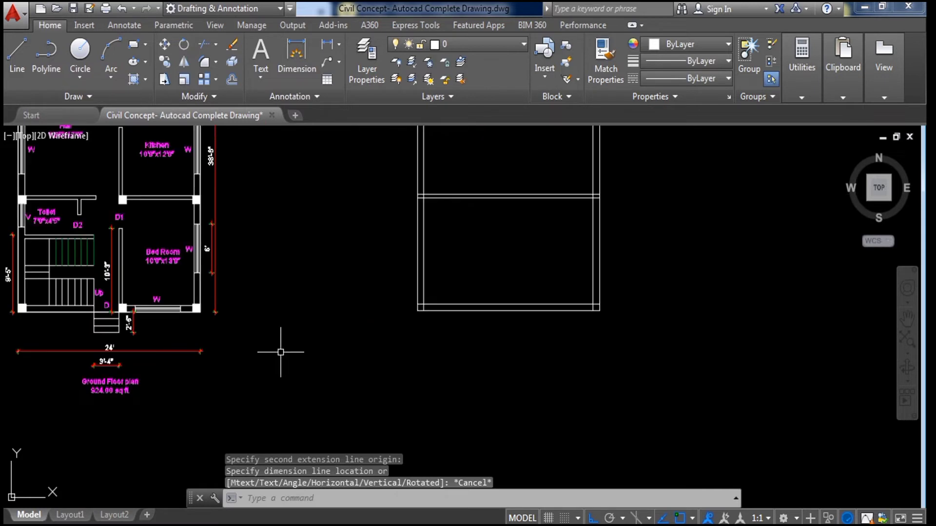
{"action": "middle_click_drag", "start_coordinate": [650, 339], "coordinate": [647, 414]}
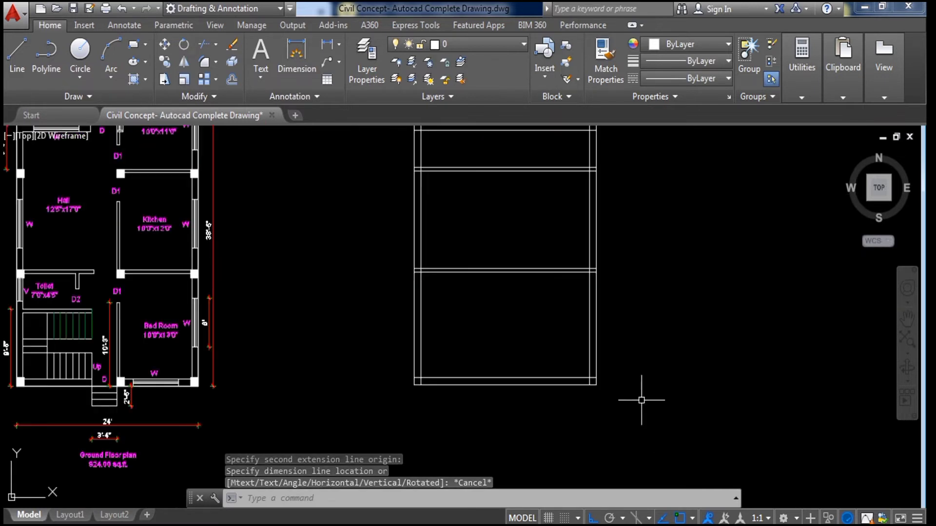
{"action": "type", "text": "o"}
{"action": "key", "text": "Return"}
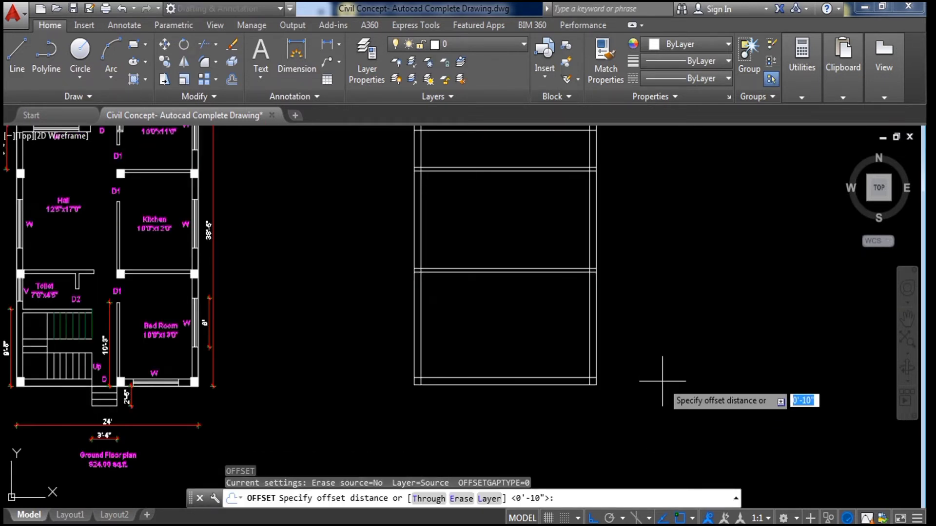
{"action": "type", "text": "10'9\""}
{"action": "key", "text": "Return"}
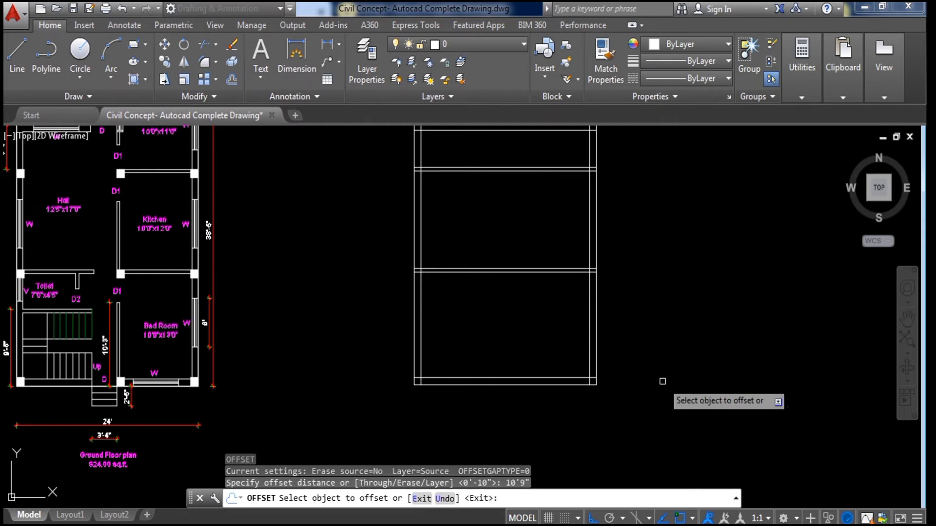
{"action": "left_click", "coordinate": [598, 344]}
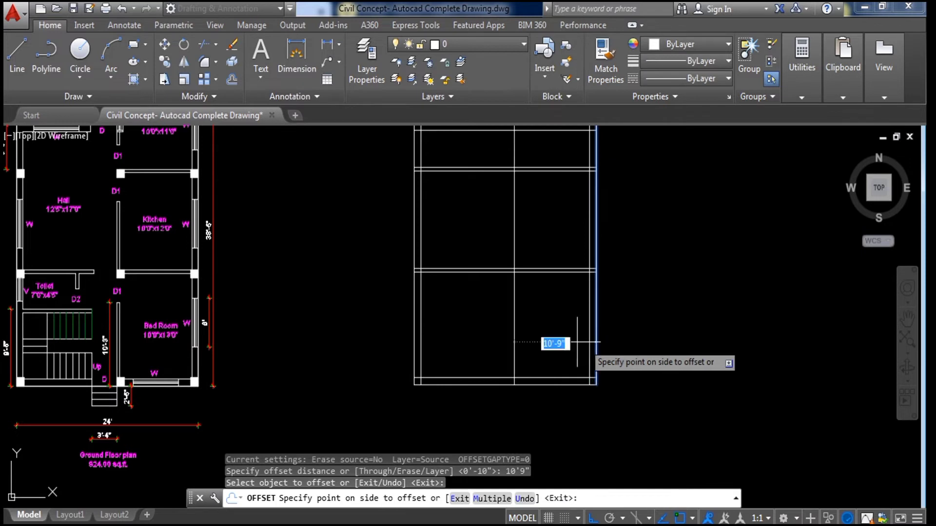
{"action": "left_click", "coordinate": [532, 329]}
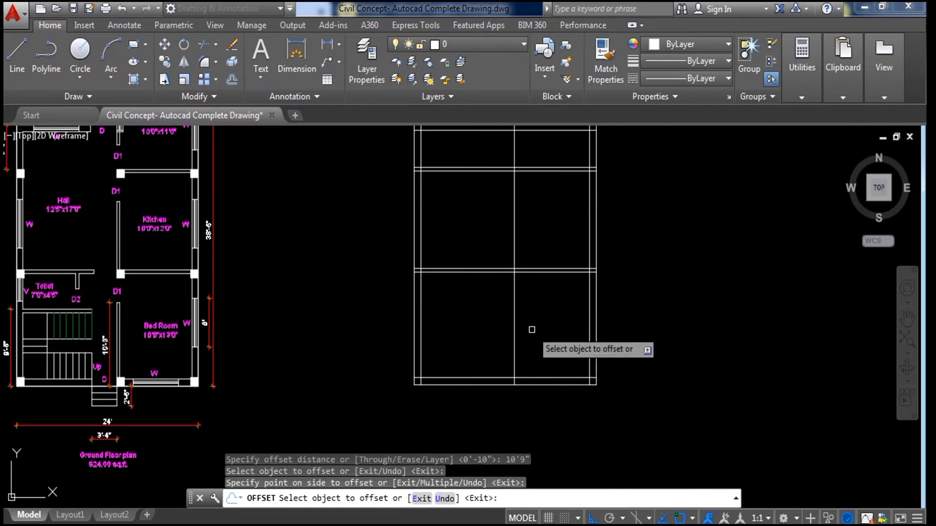
Offset the new central partition line to the right by 5" to give the wall its thickness.
{"action": "middle_click_drag", "start_coordinate": [531, 309], "coordinate": [568, 334]}
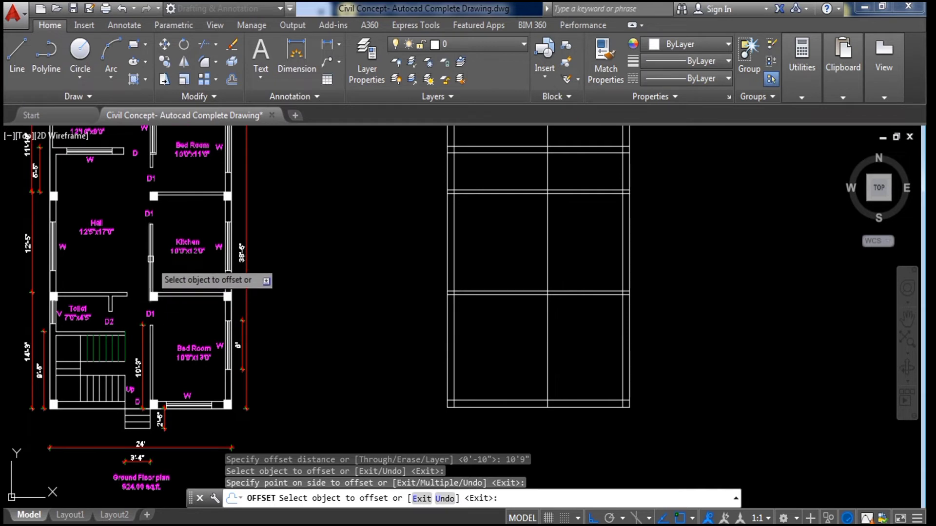
{"action": "scroll", "coordinate": [165, 219], "scroll_direction": "down", "scroll_amount": 2}
{"action": "middle_click_drag", "start_coordinate": [161, 221], "coordinate": [166, 253]}
{"action": "scroll", "coordinate": [202, 256], "scroll_direction": "up", "scroll_amount": 2}
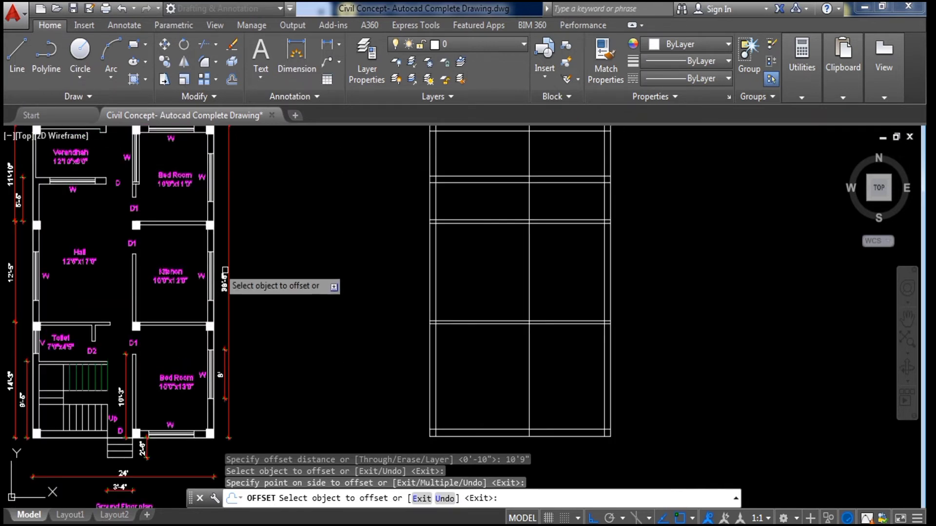
{"action": "left_click", "coordinate": [530, 351]}
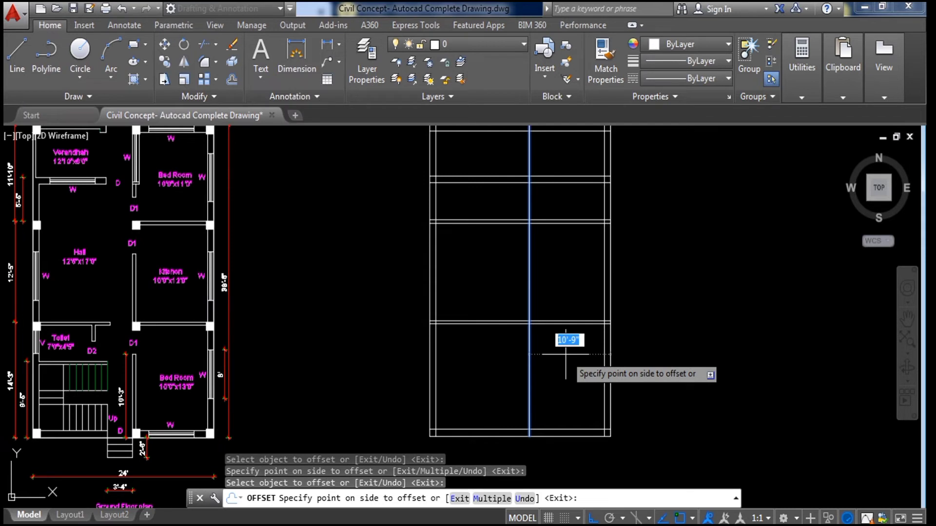
{"action": "key", "text": "Return"}
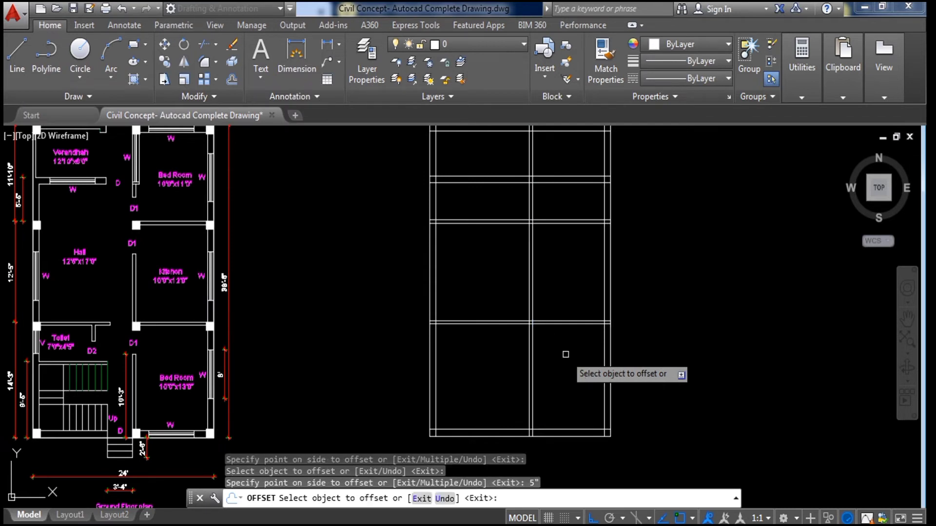
{"action": "scroll", "coordinate": [547, 361], "scroll_direction": "down", "scroll_amount": 2}
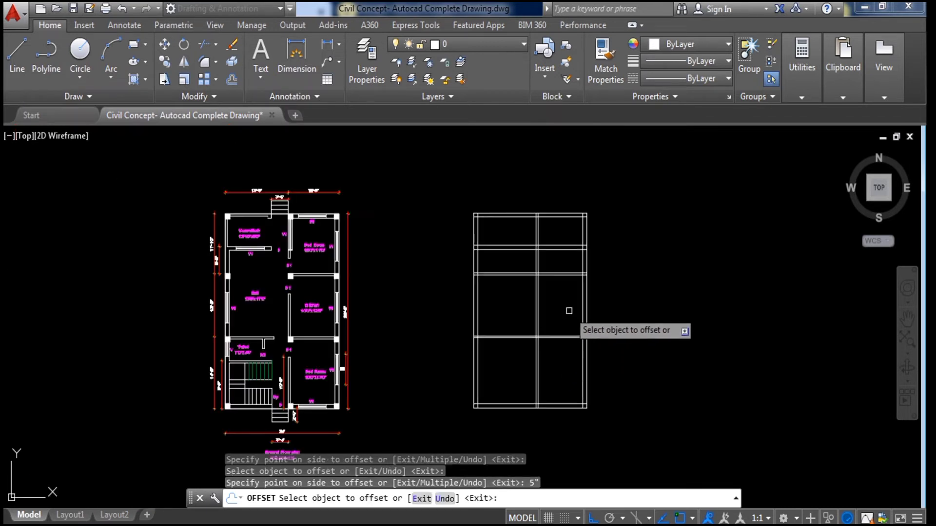
{"action": "middle_click_drag", "start_coordinate": [568, 311], "coordinate": [562, 317]}
{"action": "key", "text": "Escape"}
Offset the left line of the central partition wall to the left by 2'5" to mark the passage width.
{"action": "scroll", "coordinate": [262, 292], "scroll_direction": "up", "scroll_amount": 2}
{"action": "mouse_move", "coordinate": [262, 292]}
{"action": "middle_mouse_down"}
{"action": "mouse_move", "coordinate": [353, 276]}
{"action": "mouse_move", "coordinate": [314, 267]}
{"action": "middle_mouse_up"}
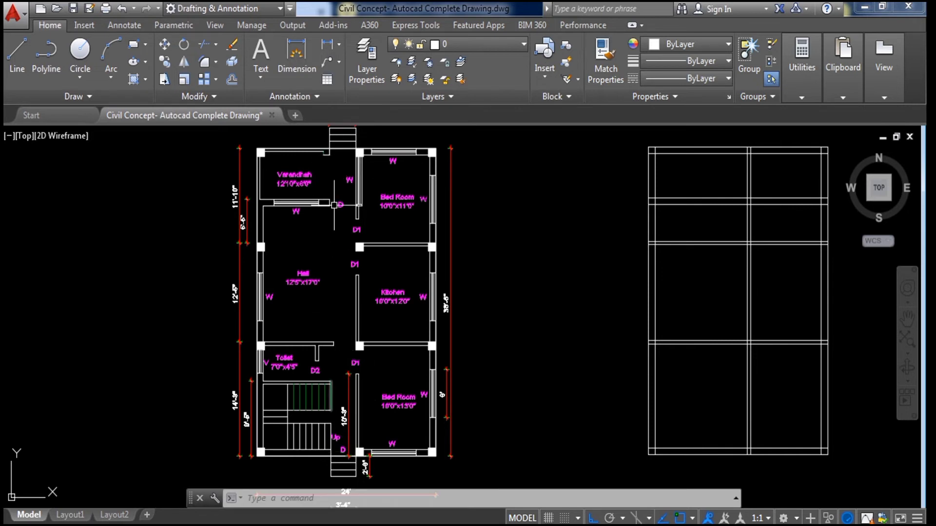
{"action": "middle_click_drag", "start_coordinate": [574, 249], "coordinate": [470, 249]}
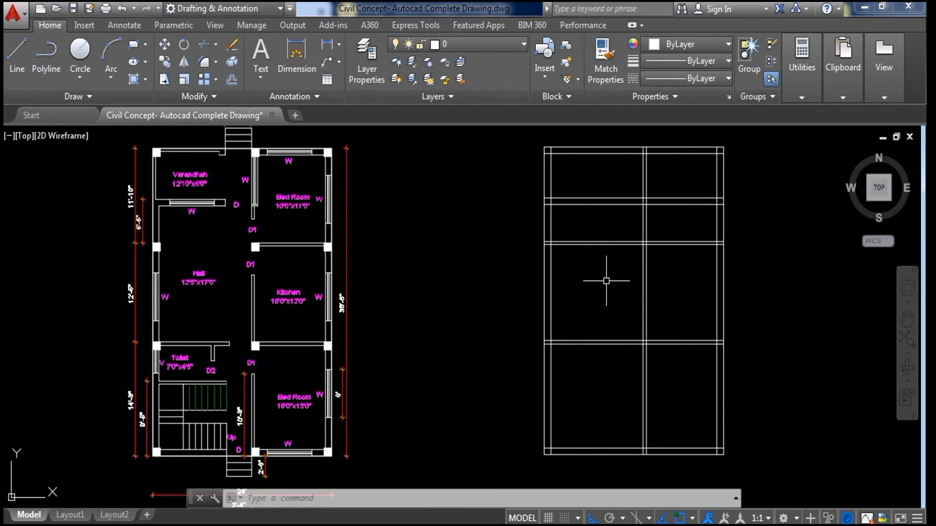
{"action": "middle_click_drag", "start_coordinate": [662, 293], "coordinate": [494, 283]}
{"action": "scroll", "coordinate": [538, 284], "scroll_direction": "up", "scroll_amount": 2}
{"action": "scroll", "coordinate": [538, 283], "scroll_direction": "down", "scroll_amount": 2}
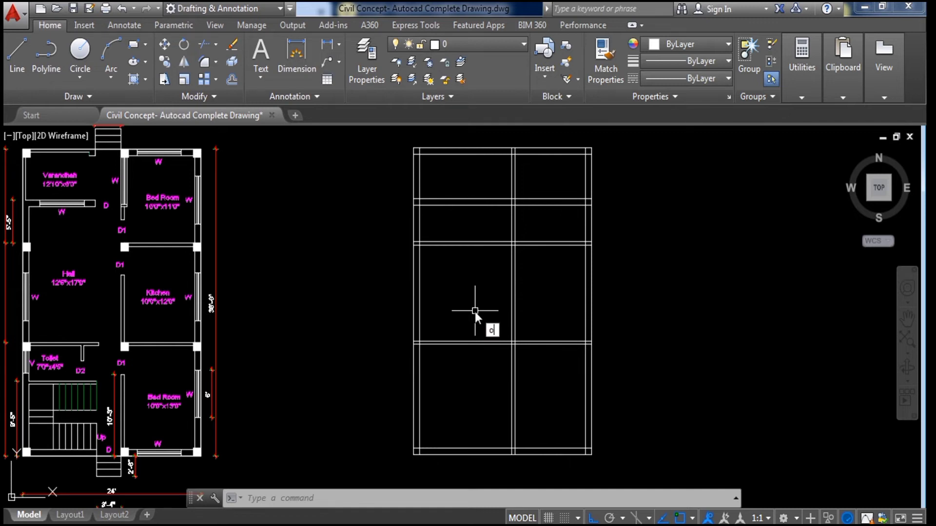
{"action": "key", "text": "Return"}
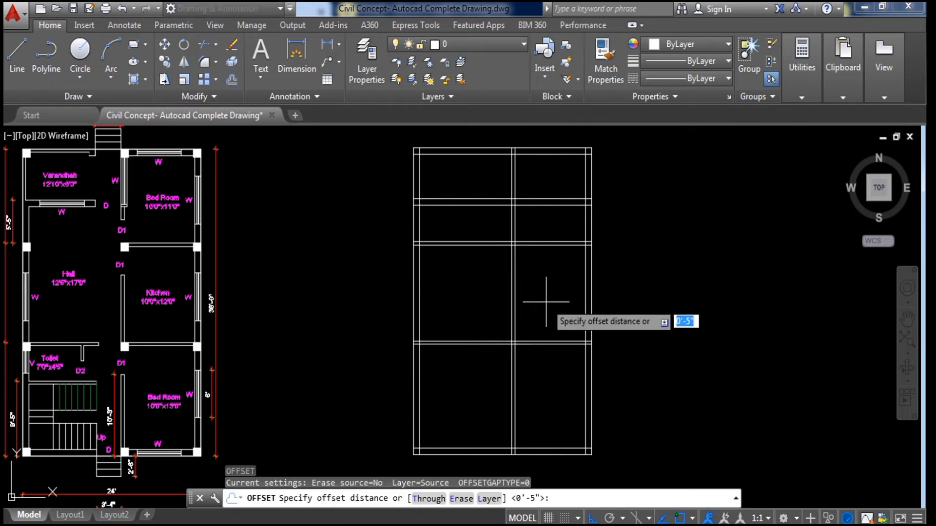
{"action": "type", "text": "2'5\""}
{"action": "key", "text": "Return"}
{"action": "scroll", "coordinate": [546, 303], "scroll_direction": "up", "scroll_amount": 2}
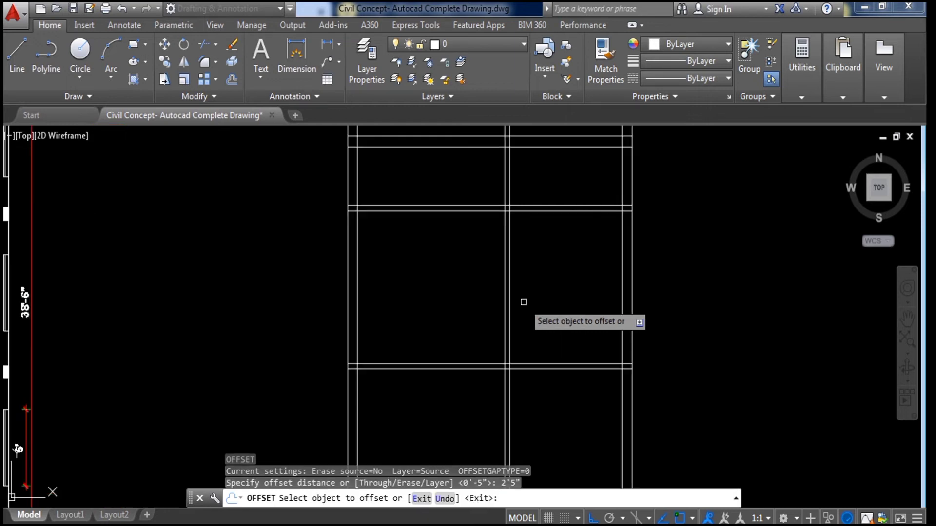
{"action": "left_click", "coordinate": [505, 288]}
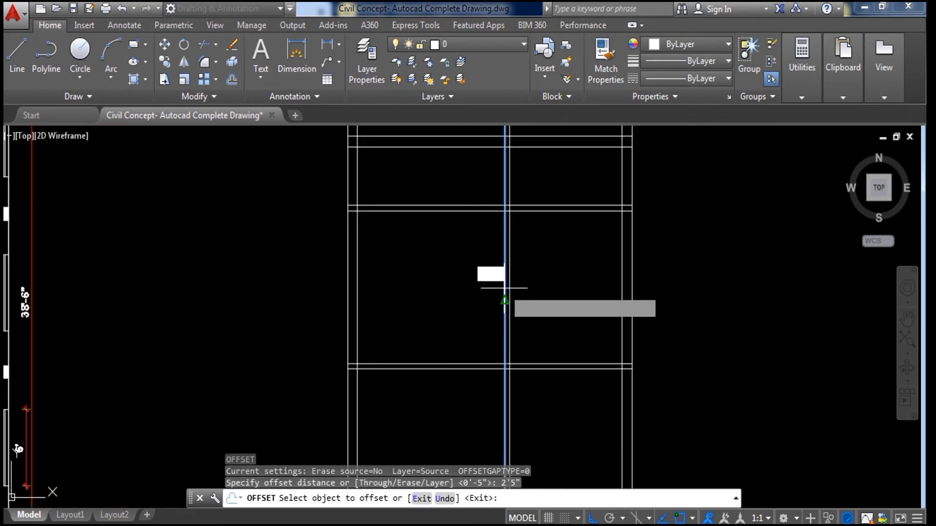
{"action": "left_click", "coordinate": [449, 288]}
{"action": "scroll", "coordinate": [490, 276], "scroll_direction": "down", "scroll_amount": 2}
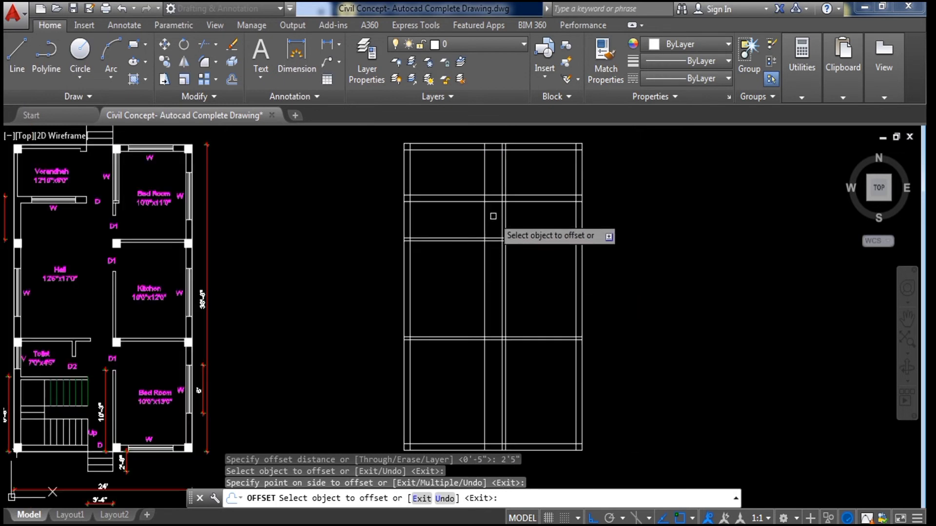
{"action": "scroll", "coordinate": [492, 213], "scroll_direction": "up", "scroll_amount": 3}
{"action": "scroll", "coordinate": [489, 222], "scroll_direction": "down", "scroll_amount": 3}
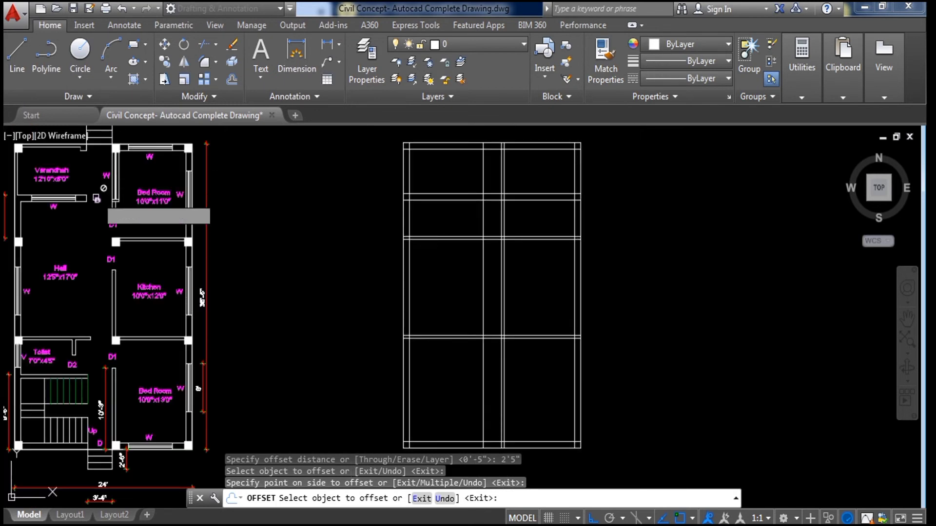
{"action": "scroll", "coordinate": [516, 161], "scroll_direction": "up", "scroll_amount": 2}
{"action": "middle_click_drag", "start_coordinate": [518, 177], "coordinate": [502, 213]}
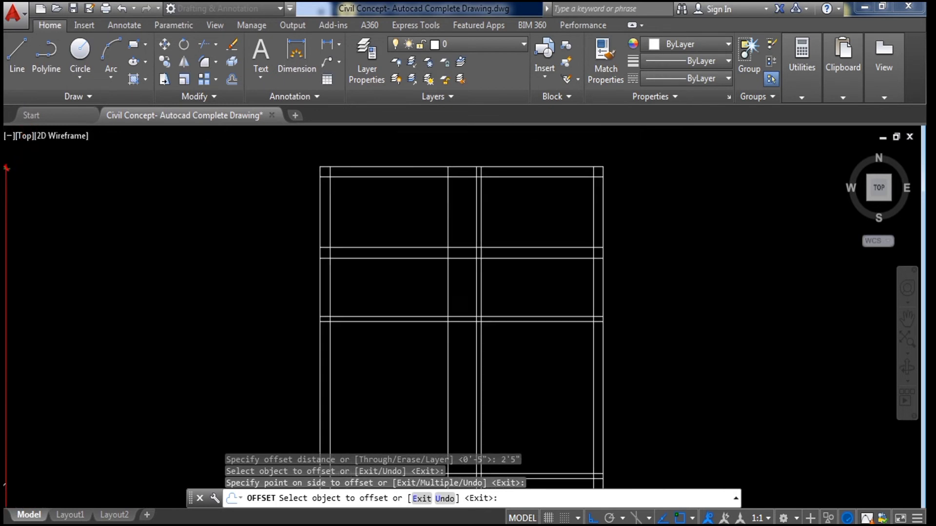
{"action": "scroll", "coordinate": [504, 214], "scroll_direction": "down", "scroll_amount": 2}
{"action": "key", "text": "Escape"}
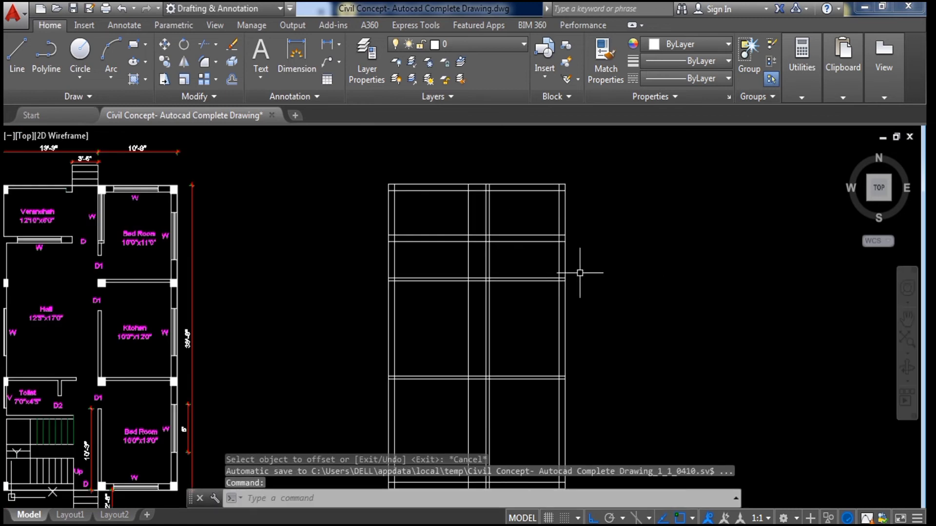
Trim both verandah wall lines in the new outline between the passage line and the central partition wall.
{"action": "middle_click_drag", "start_coordinate": [621, 302], "coordinate": [601, 274]}
{"action": "scroll", "coordinate": [602, 273], "scroll_direction": "down", "scroll_amount": 2}
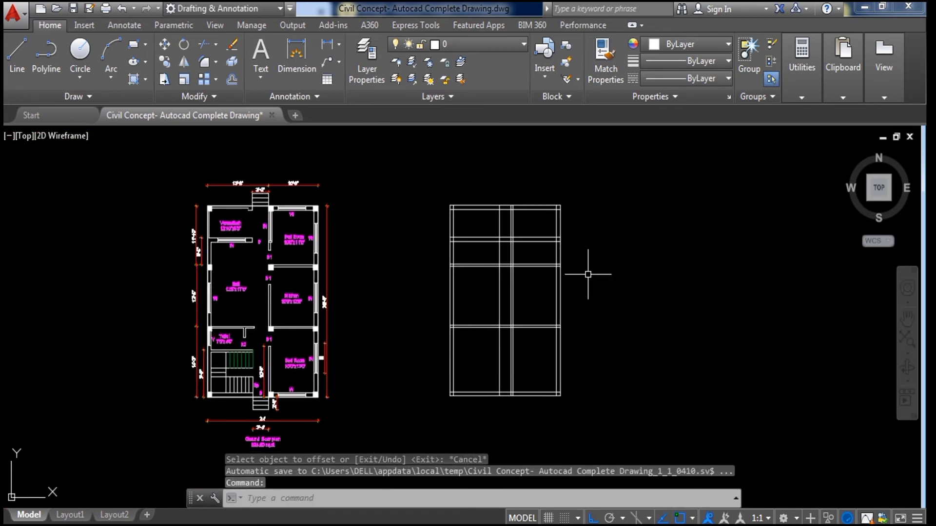
{"action": "type", "text": "r"}
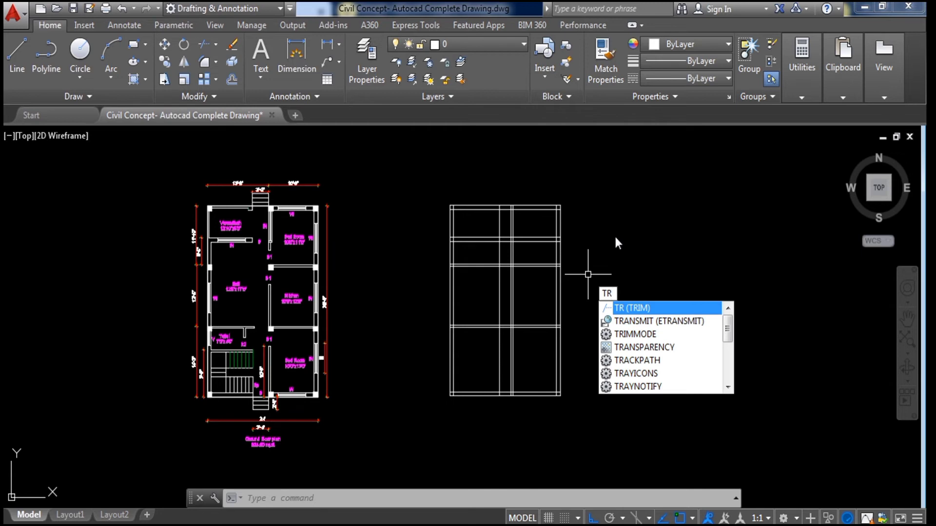
{"action": "key", "text": "Return"}
{"action": "key", "text": "Return"}
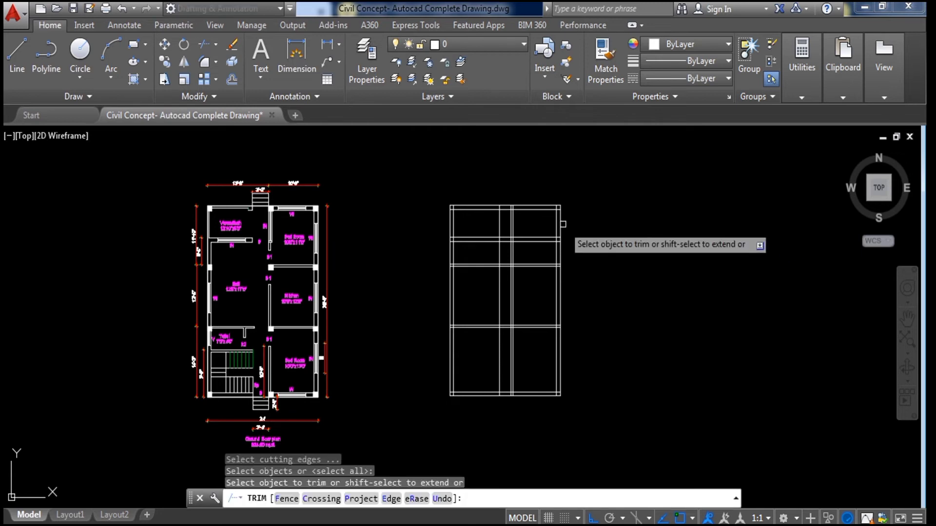
{"action": "scroll", "coordinate": [563, 224], "scroll_direction": "up", "scroll_amount": 5}
{"action": "scroll", "coordinate": [595, 242], "scroll_direction": "down", "scroll_amount": 3}
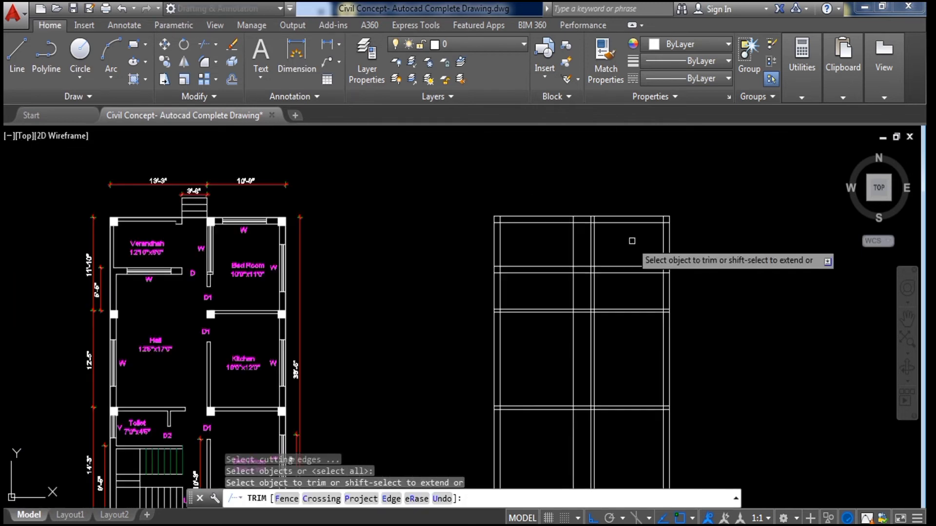
{"action": "scroll", "coordinate": [632, 241], "scroll_direction": "down", "scroll_amount": 1}
{"action": "scroll", "coordinate": [600, 238], "scroll_direction": "up", "scroll_amount": 4}
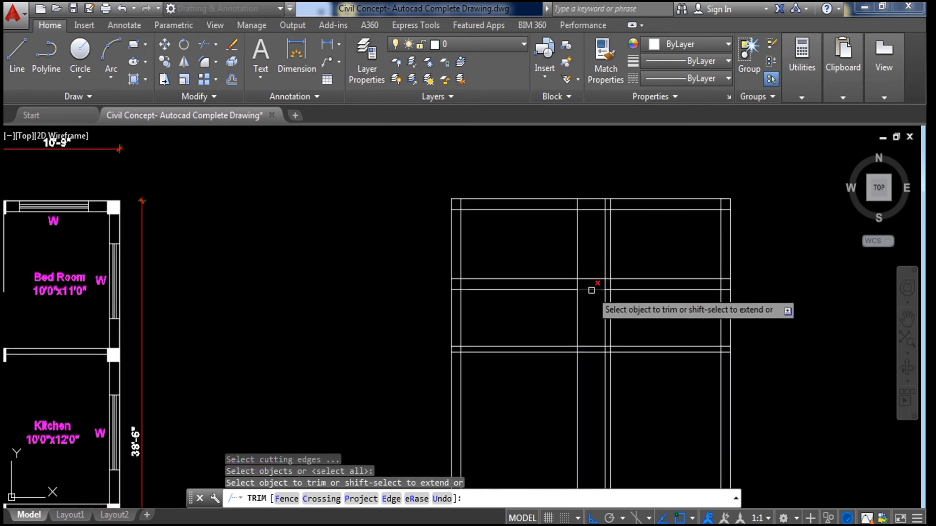
{"action": "middle_click_drag", "start_coordinate": [376, 285], "coordinate": [504, 264]}
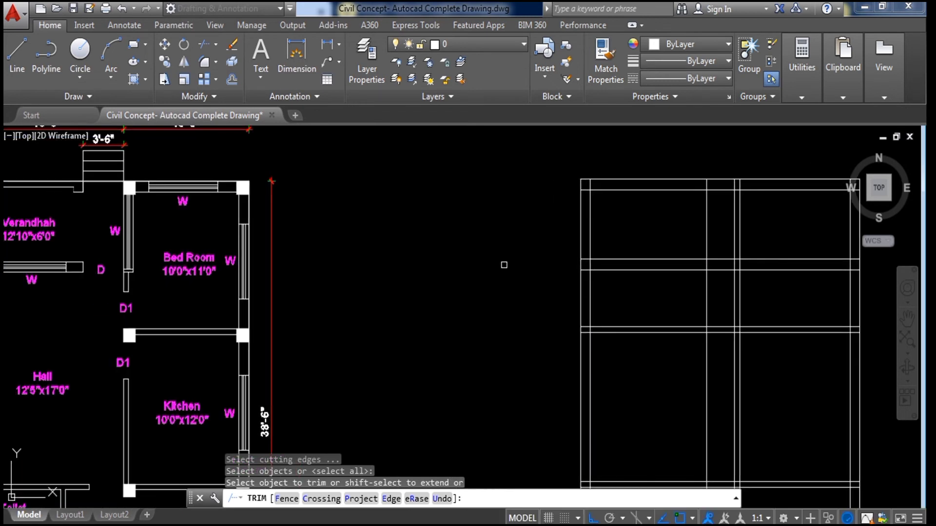
{"action": "left_click", "coordinate": [722, 287]}
{"action": "left_click", "coordinate": [716, 252]}
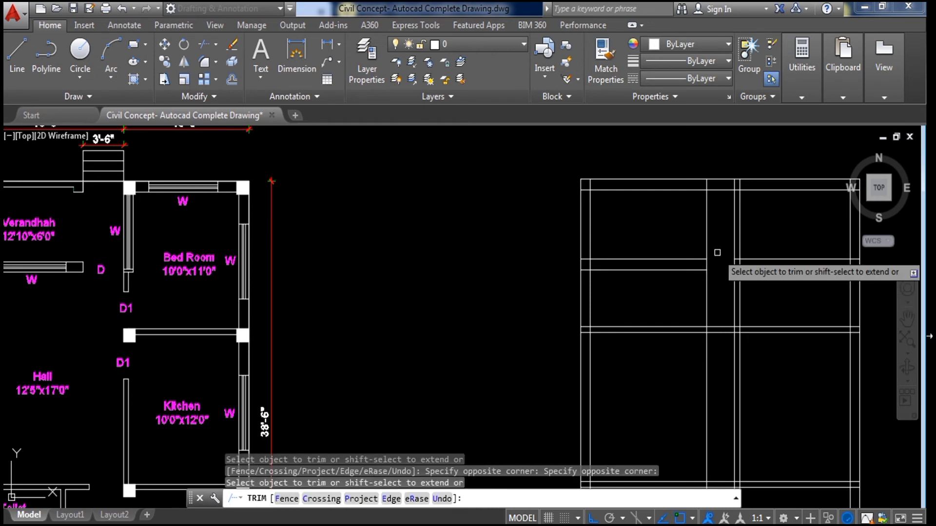
Trim both lines of the kitchen's upper cross wall between the passage line and the central partition wall.
{"action": "left_click", "coordinate": [721, 346]}
{"action": "left_click", "coordinate": [719, 318]}
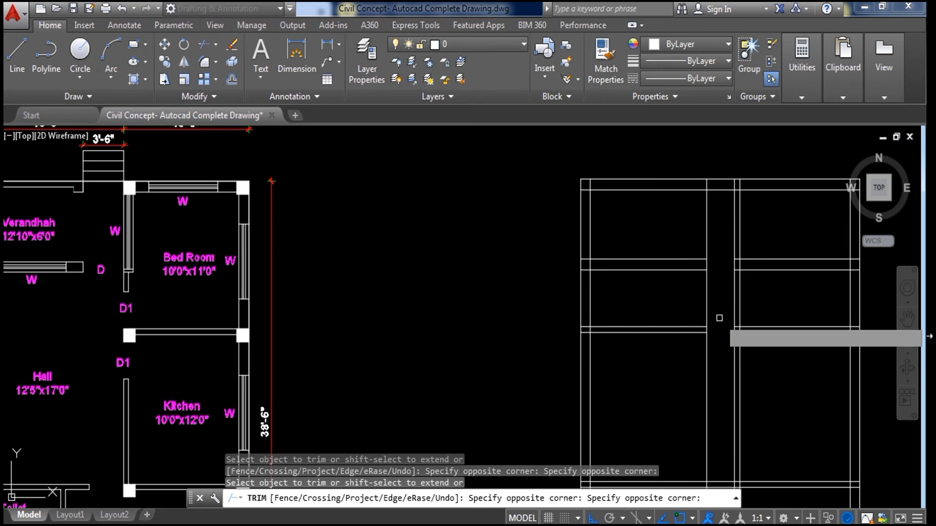
{"action": "scroll", "coordinate": [714, 360], "scroll_direction": "down", "scroll_amount": 2}
{"action": "middle_click_drag", "start_coordinate": [721, 353], "coordinate": [707, 235]}
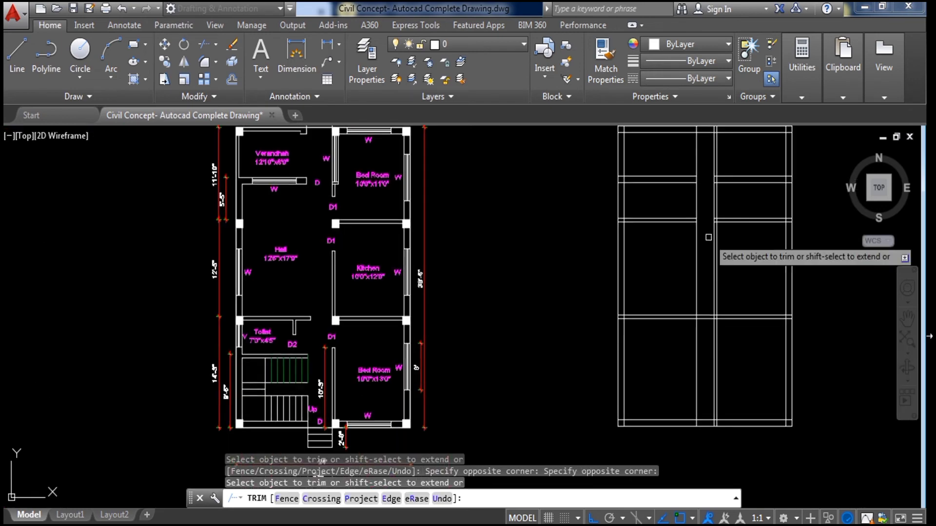
Trim the lower cross wall's two lines and the bottom outer wall's inner line between the passage line and the central partition wall.
{"action": "scroll", "coordinate": [724, 318], "scroll_direction": "up", "scroll_amount": 2}
{"action": "left_click", "coordinate": [695, 338]}
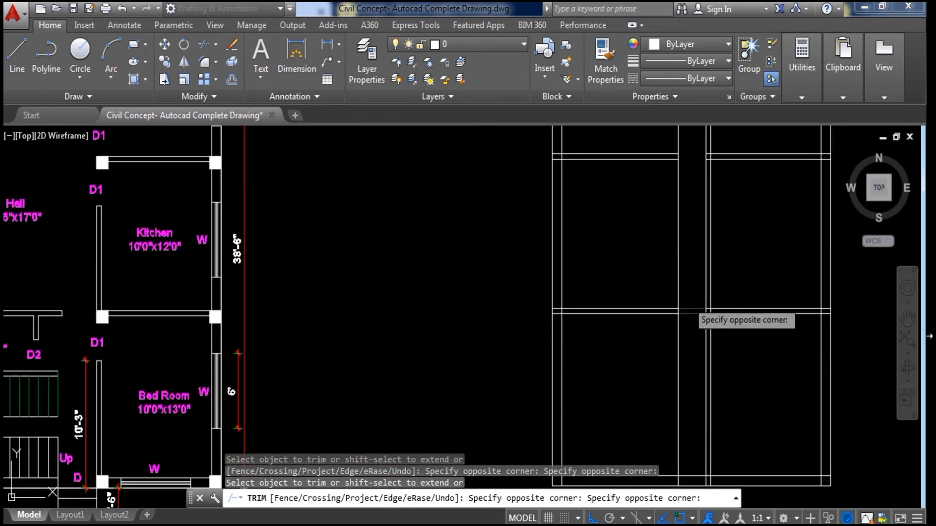
{"action": "left_click", "coordinate": [688, 302]}
{"action": "scroll", "coordinate": [691, 304], "scroll_direction": "down", "scroll_amount": 2}
{"action": "scroll", "coordinate": [699, 346], "scroll_direction": "up", "scroll_amount": 2}
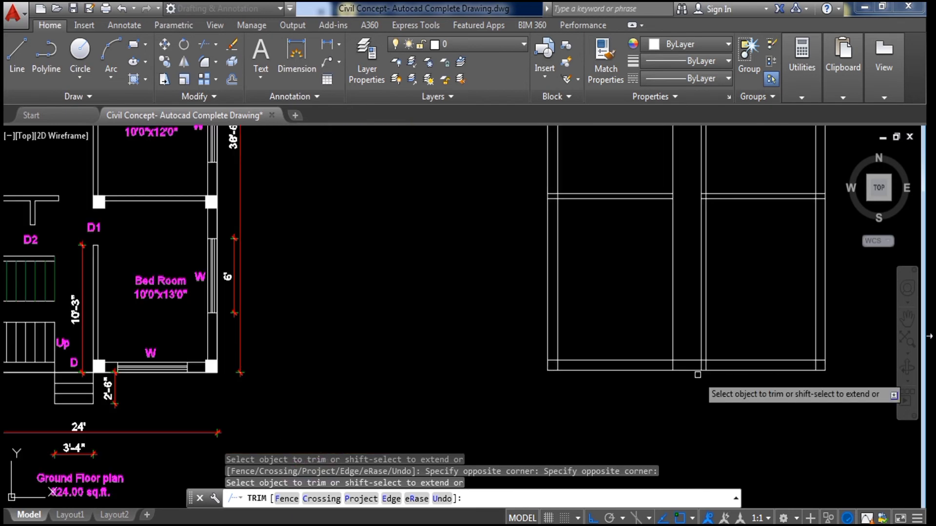
{"action": "scroll", "coordinate": [667, 380], "scroll_direction": "down", "scroll_amount": 2}
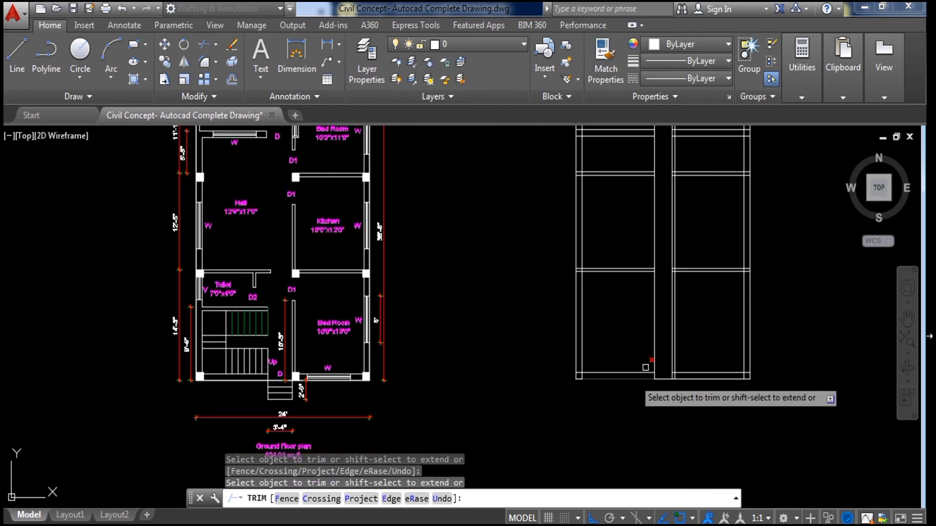
Trim the top outer wall's inner line across the passage and remove the passage line's segment beside the verandah.
{"action": "mouse_move", "coordinate": [645, 367]}
{"action": "middle_mouse_down"}
{"action": "mouse_move", "coordinate": [663, 316]}
{"action": "mouse_move", "coordinate": [657, 424]}
{"action": "middle_mouse_up"}
{"action": "scroll", "coordinate": [673, 213], "scroll_direction": "up", "scroll_amount": 2}
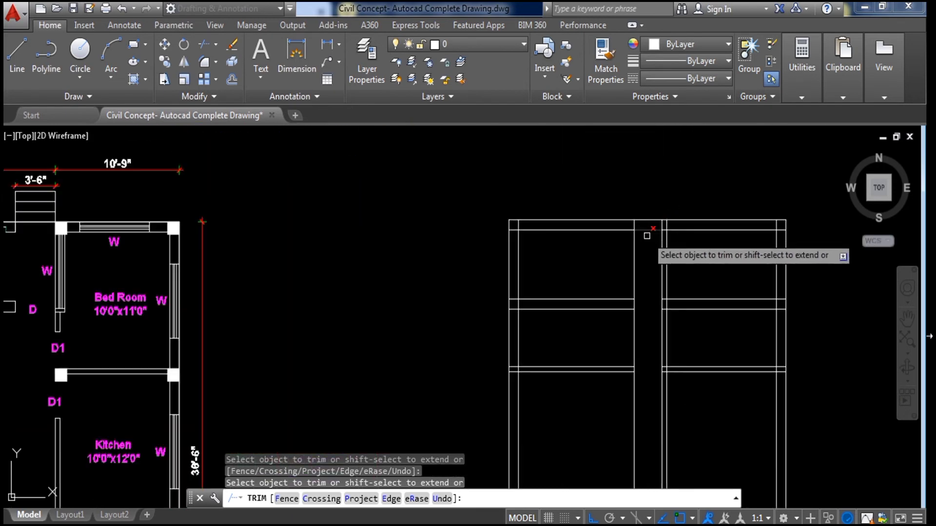
{"action": "scroll", "coordinate": [683, 248], "scroll_direction": "down", "scroll_amount": 2}
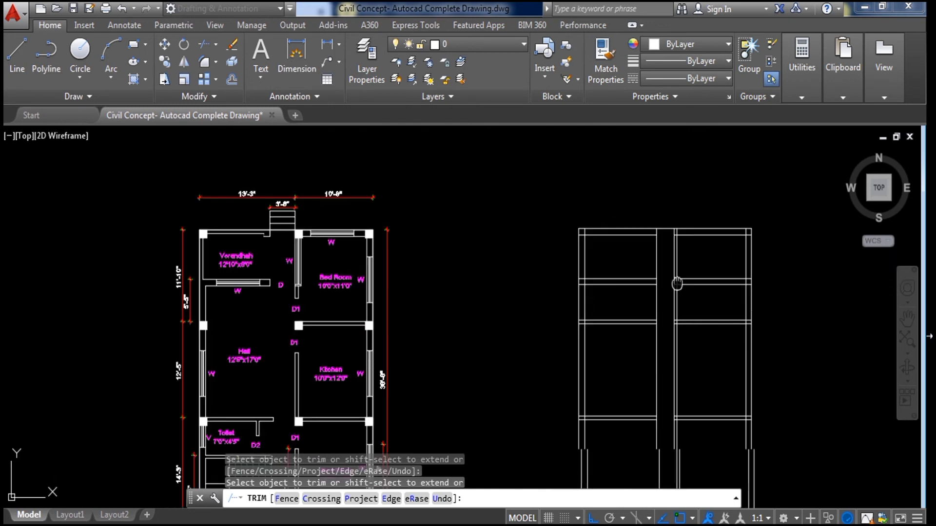
{"action": "middle_click_drag", "start_coordinate": [311, 264], "coordinate": [318, 234]}
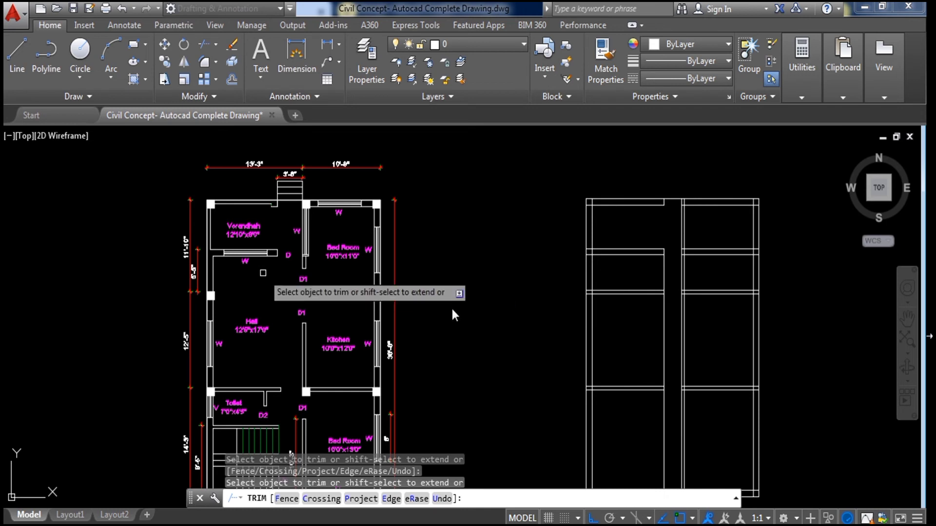
Trim away the remaining passage line segments between the verandah wall and the bottom outer wall.
{"action": "left_click", "coordinate": [664, 272]}
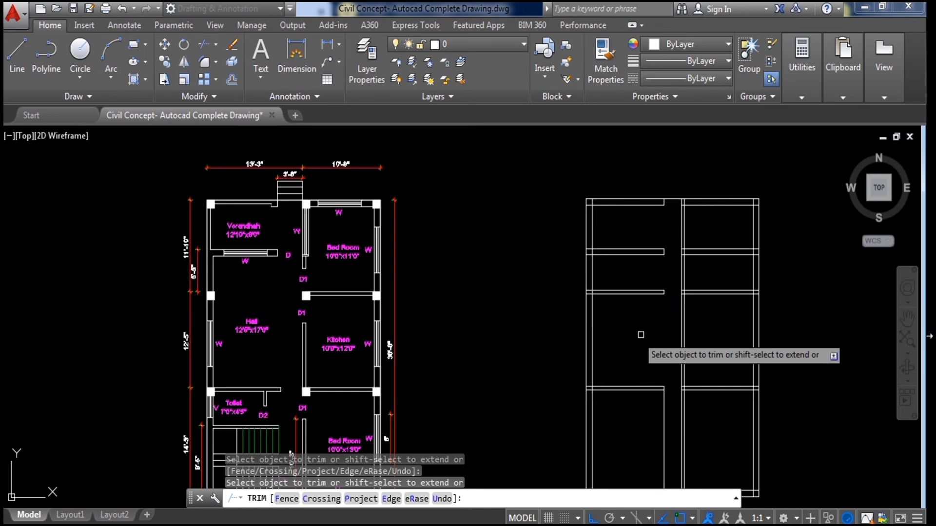
{"action": "middle_click_drag", "start_coordinate": [657, 412], "coordinate": [646, 278]}
{"action": "left_click", "coordinate": [652, 279]}
{"action": "scroll", "coordinate": [606, 312], "scroll_direction": "down", "scroll_amount": 2}
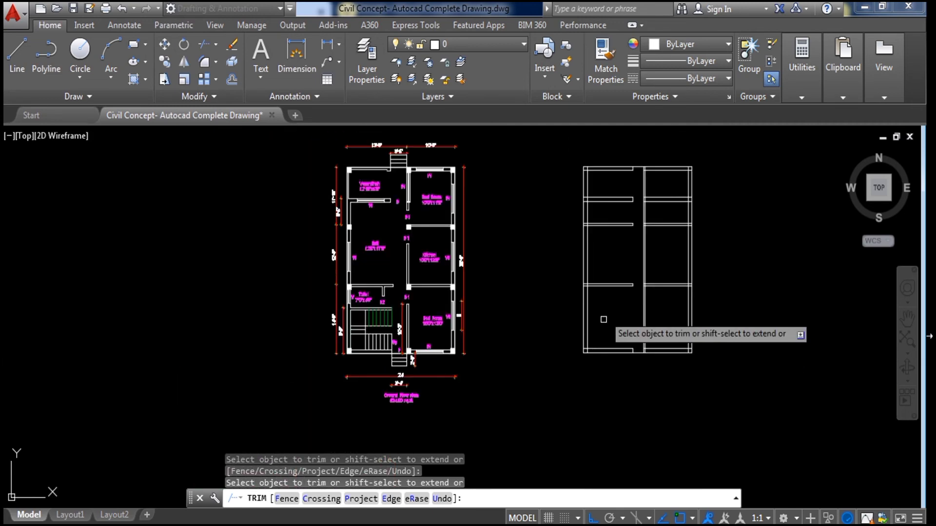
Delete the hall-side part of the kitchen's upper cross wall, including its short end line, from the new outline.
{"action": "scroll", "coordinate": [615, 316], "scroll_direction": "up", "scroll_amount": 2}
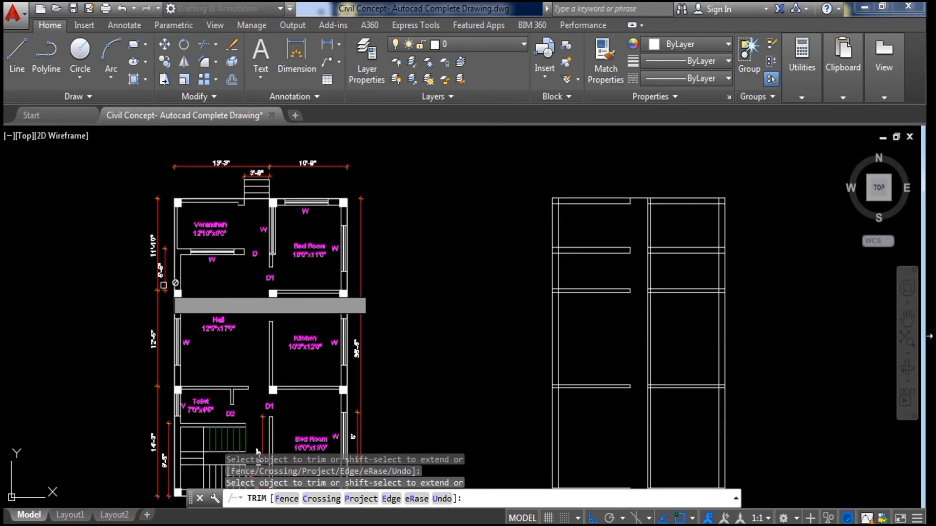
{"action": "scroll", "coordinate": [601, 300], "scroll_direction": "up", "scroll_amount": 4}
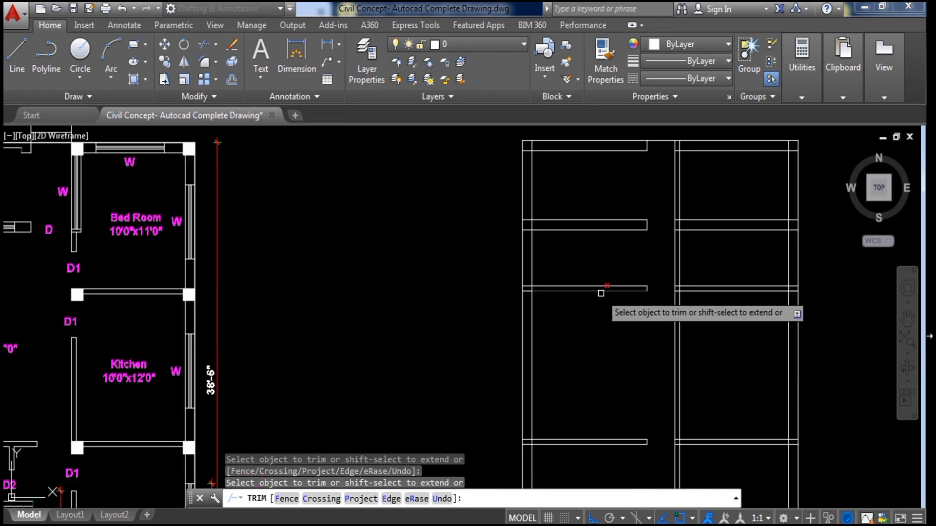
{"action": "middle_click_drag", "start_coordinate": [600, 298], "coordinate": [552, 332]}
{"action": "middle_click_drag", "start_coordinate": [551, 331], "coordinate": [548, 332]}
{"action": "left_click", "coordinate": [559, 321]}
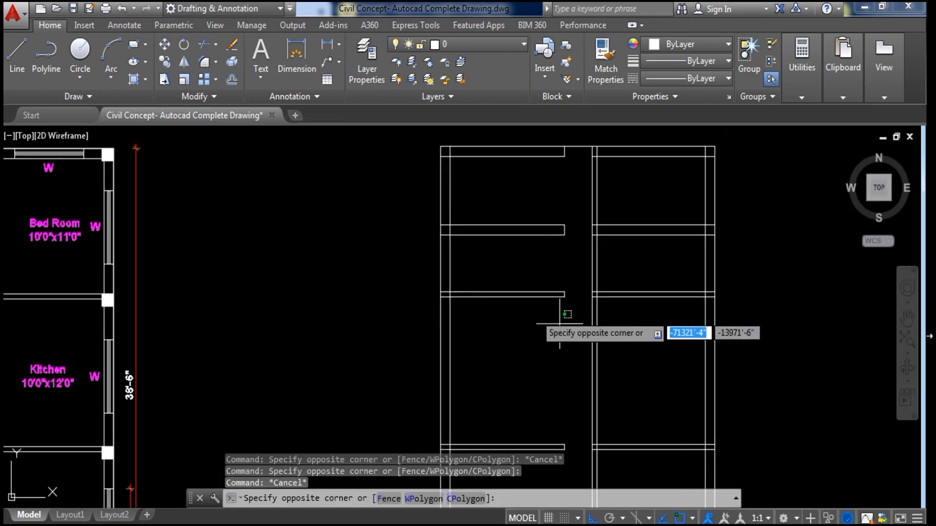
{"action": "left_click", "coordinate": [495, 277]}
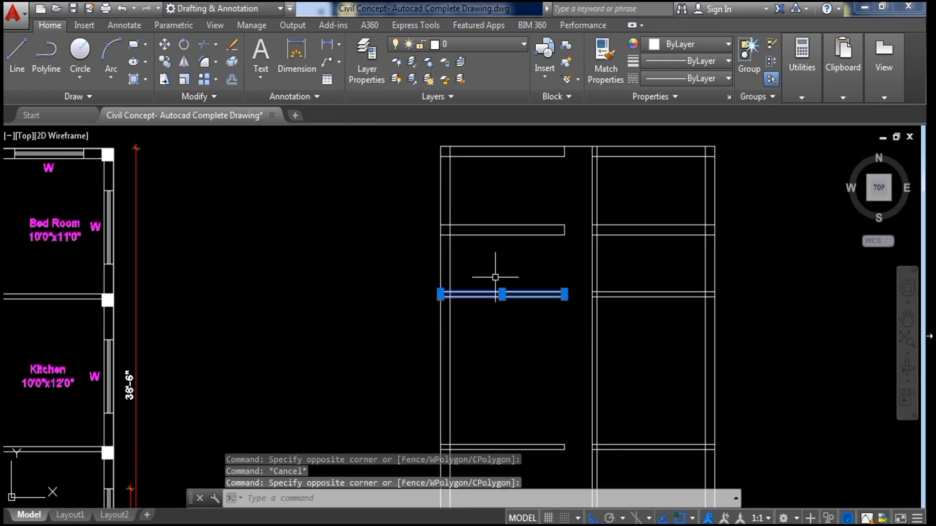
{"action": "key", "text": "Delete"}
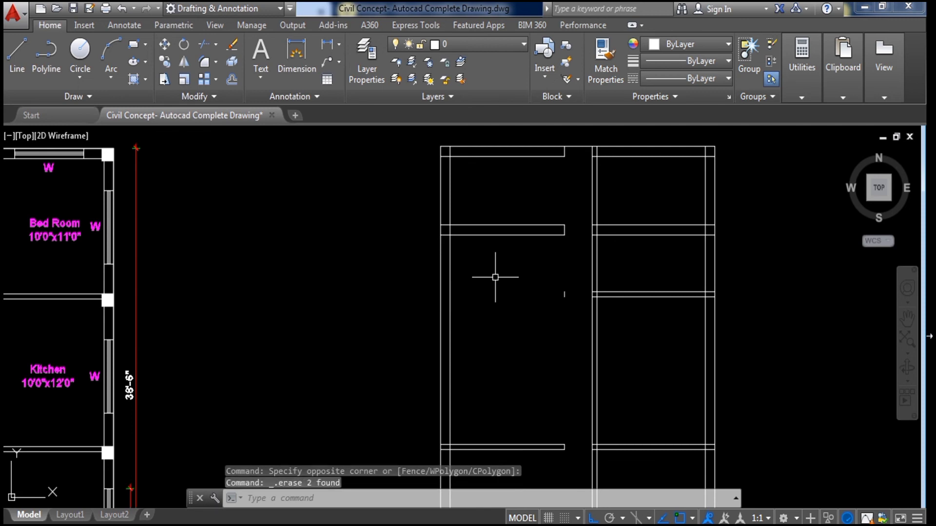
{"action": "scroll", "coordinate": [495, 278], "scroll_direction": "down", "scroll_amount": 4}
{"action": "middle_click_drag", "start_coordinate": [530, 333], "coordinate": [536, 317]}
{"action": "scroll", "coordinate": [528, 266], "scroll_direction": "up", "scroll_amount": 3}
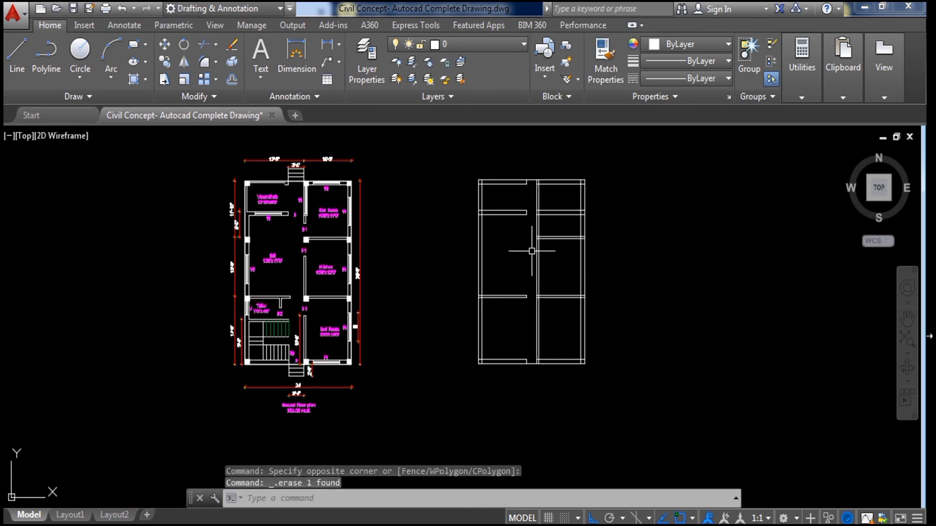
Measure the height of the corner column beside the upper bedroom in the reference plan with a linear dimension.
{"action": "middle_click_drag", "start_coordinate": [415, 186], "coordinate": [755, 260]}
{"action": "scroll", "coordinate": [755, 260], "scroll_direction": "up", "scroll_amount": 2}
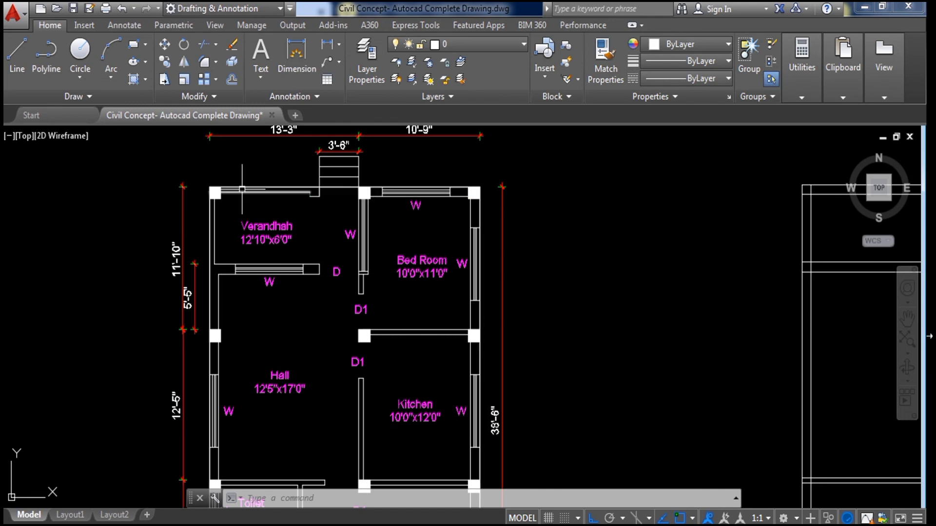
{"action": "scroll", "coordinate": [226, 322], "scroll_direction": "down", "scroll_amount": 2}
{"action": "middle_click_drag", "start_coordinate": [513, 326], "coordinate": [439, 327]}
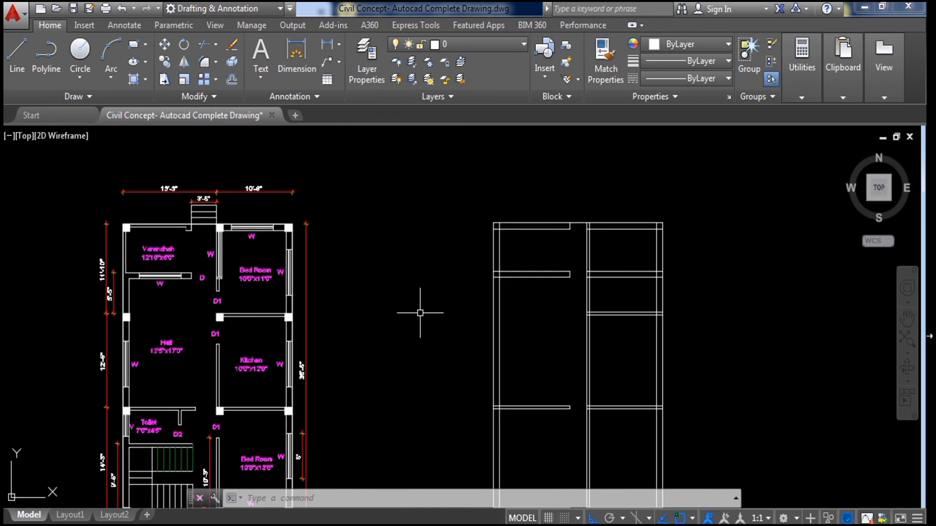
{"action": "scroll", "coordinate": [338, 246], "scroll_direction": "up", "scroll_amount": 2}
{"action": "scroll", "coordinate": [299, 246], "scroll_direction": "up", "scroll_amount": 3}
{"action": "middle_click_drag", "start_coordinate": [298, 246], "coordinate": [349, 438]}
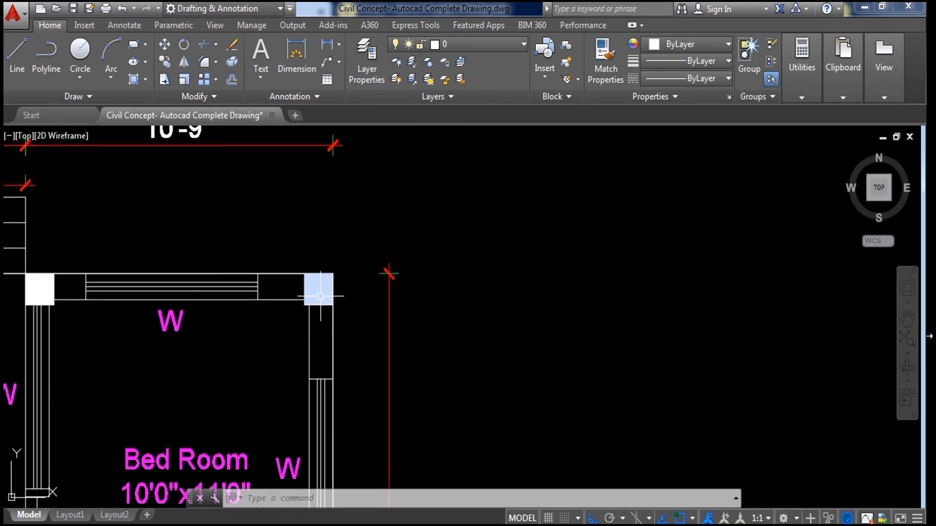
{"action": "scroll", "coordinate": [354, 292], "scroll_direction": "up", "scroll_amount": 2}
{"action": "left_click", "coordinate": [333, 49]}
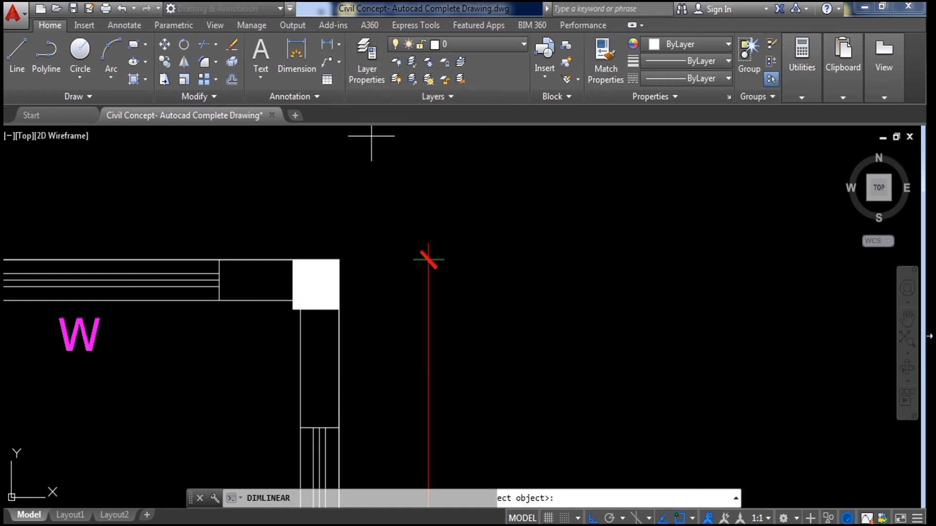
{"action": "left_click", "coordinate": [338, 309]}
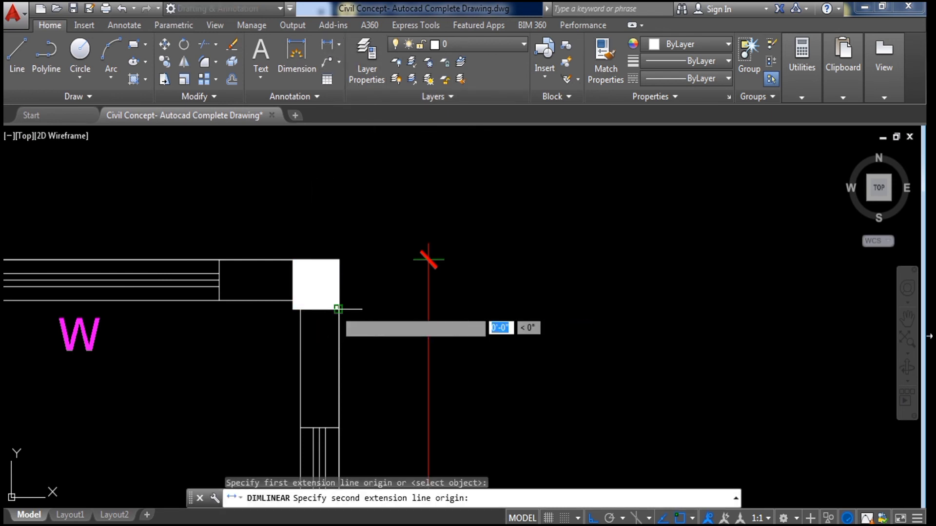
{"action": "left_click", "coordinate": [339, 260]}
{"action": "key", "text": "Escape"}
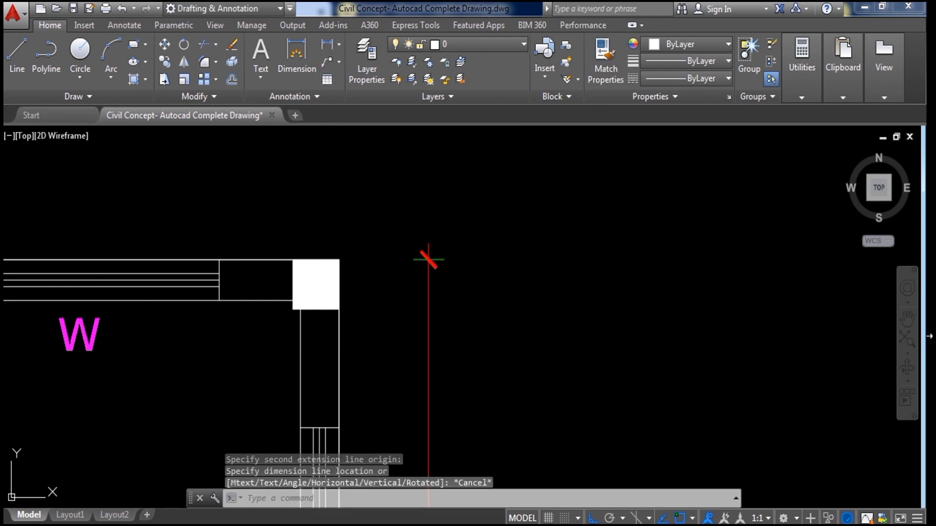
Dimension the width of the reference plan's upper bedroom corner column, placing the dimension above it.
{"action": "key", "text": "Return"}
{"action": "left_click", "coordinate": [340, 260]}
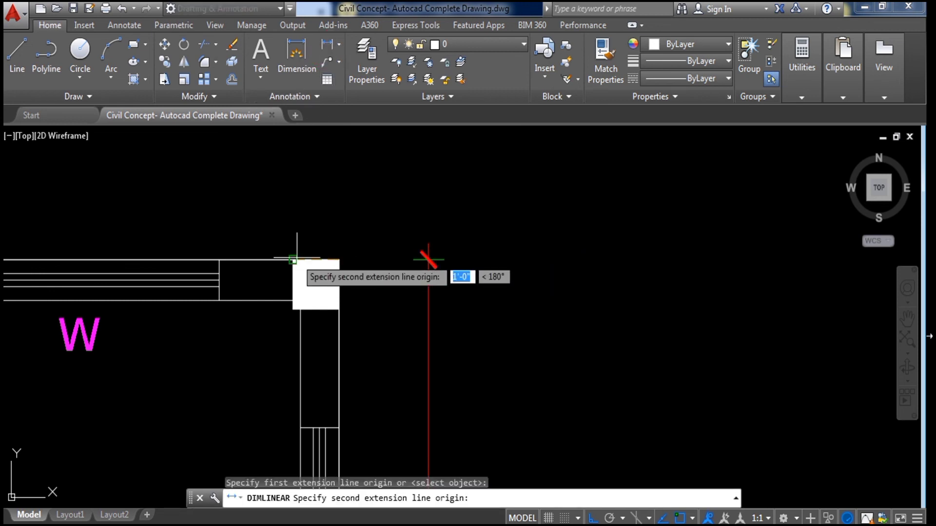
{"action": "left_click", "coordinate": [294, 260]}
{"action": "left_click", "coordinate": [299, 220]}
{"action": "key", "text": "Escape"}
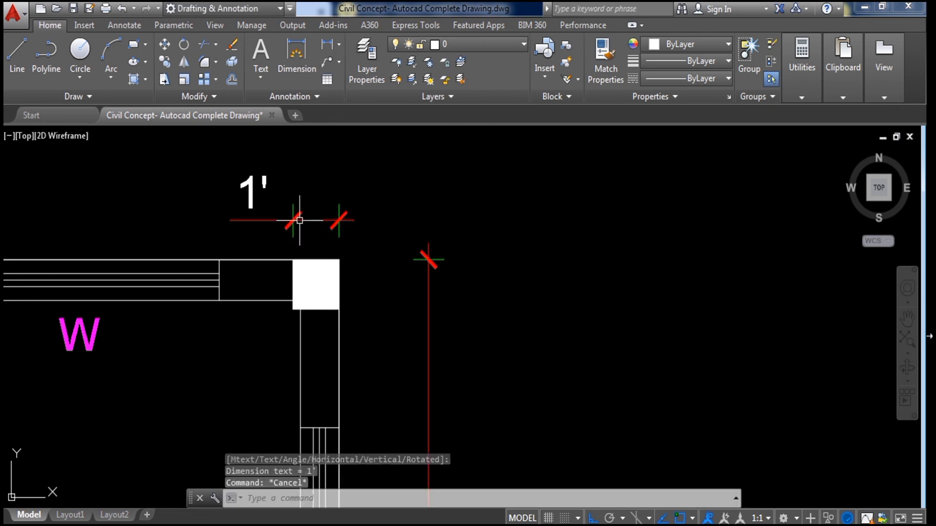
Draw a 1' by 1' rectangle for the column in the empty space to the right of the new outline.
{"action": "scroll", "coordinate": [461, 234], "scroll_direction": "down", "scroll_amount": 8}
{"action": "middle_click_drag", "start_coordinate": [577, 313], "coordinate": [380, 302]}
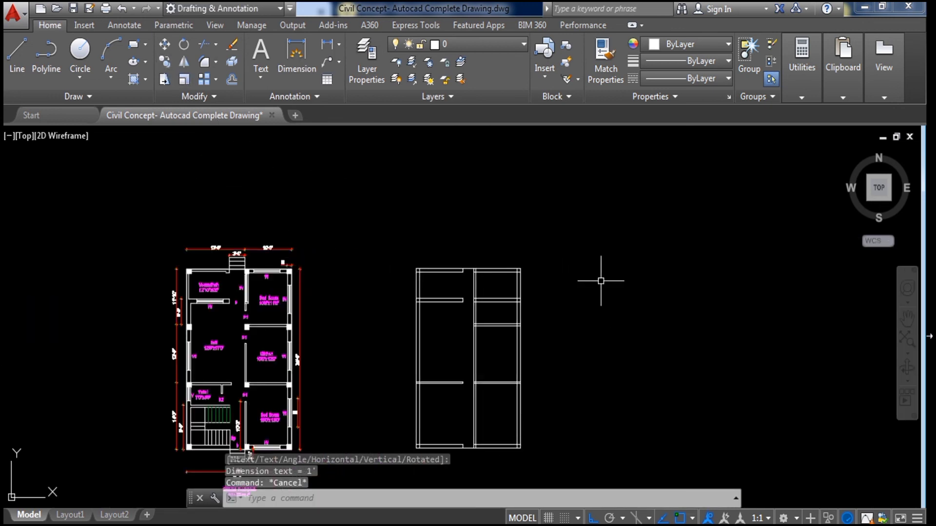
{"action": "type", "text": "REC"}
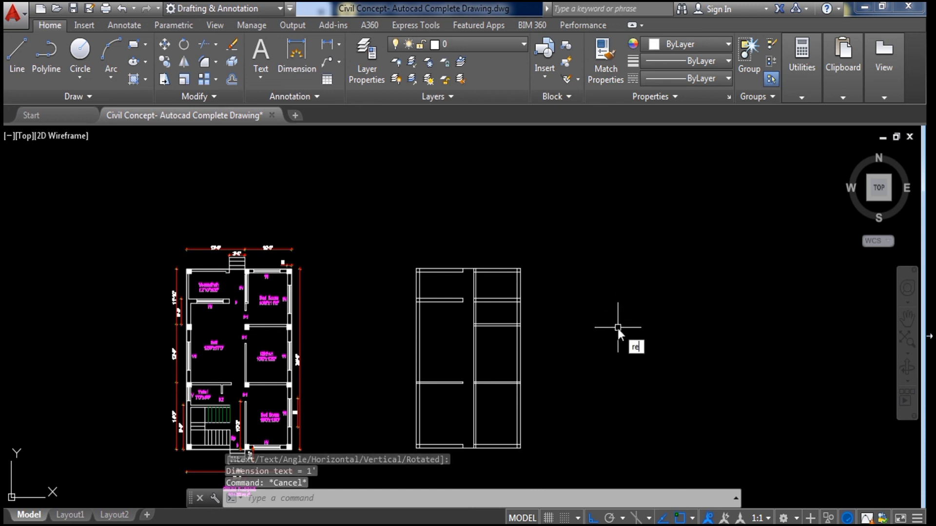
{"action": "key", "text": "Return"}
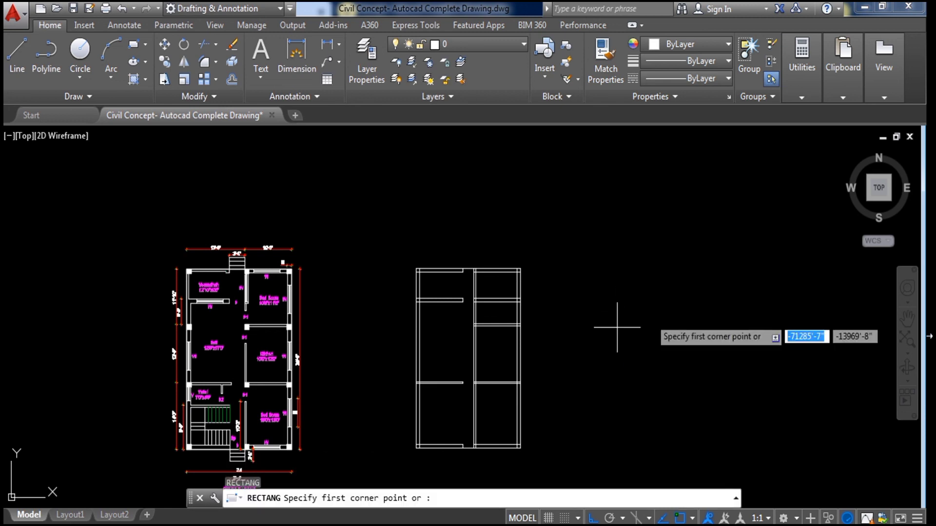
{"action": "left_click", "coordinate": [589, 278]}
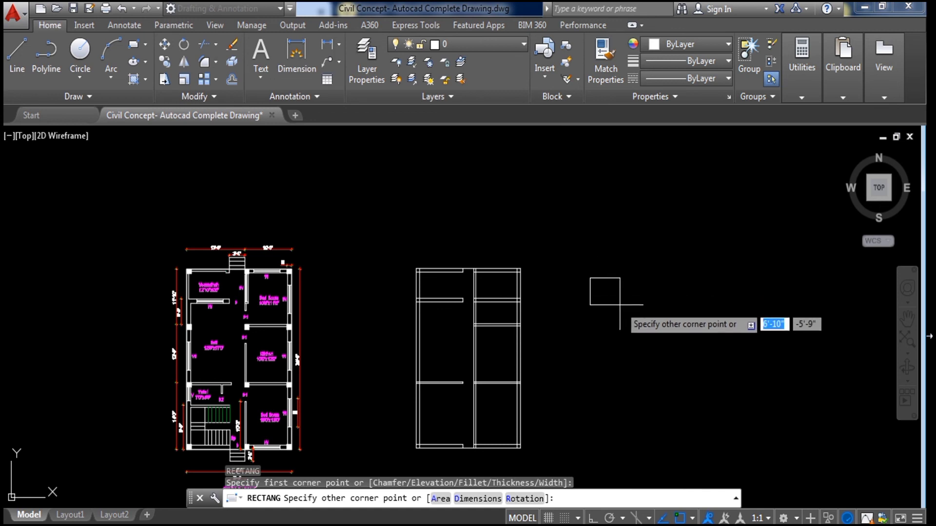
{"action": "type", "text": "1'"}
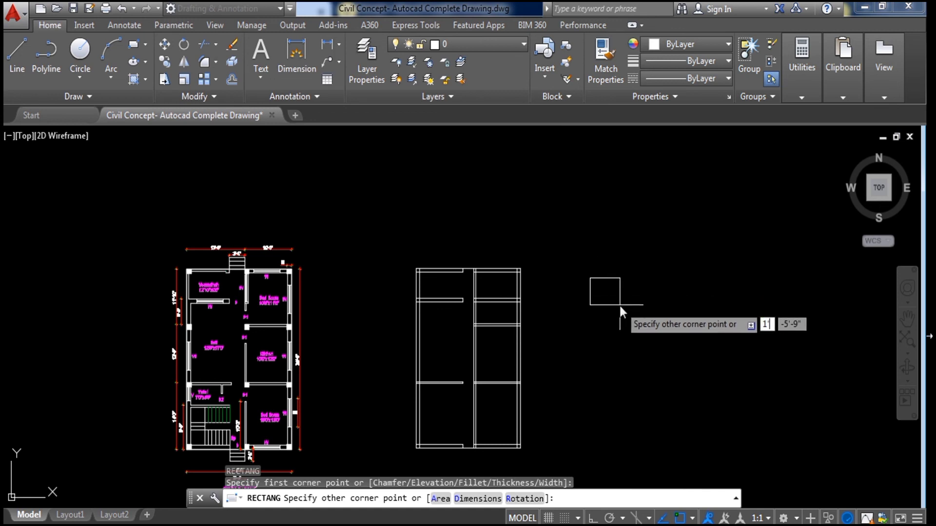
{"action": "key", "text": "Tab"}
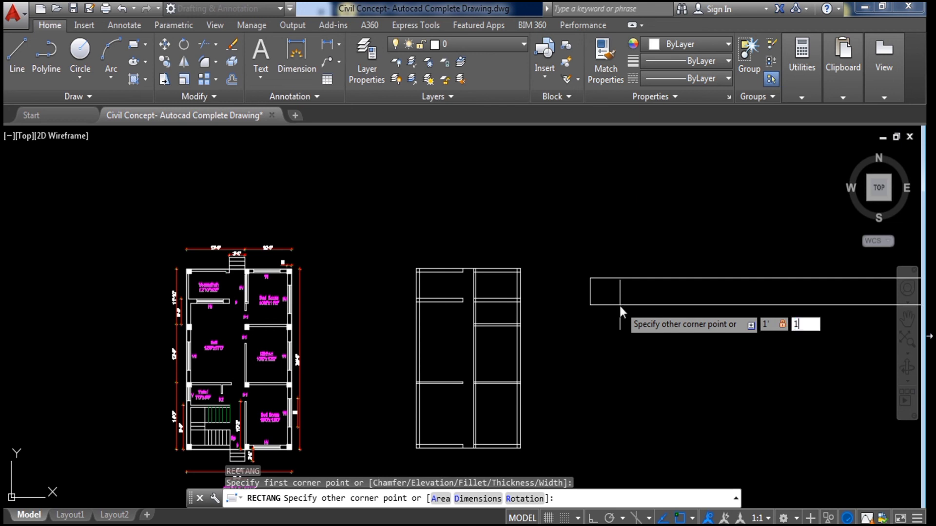
{"action": "type", "text": "1'"}
{"action": "key", "text": "Return"}
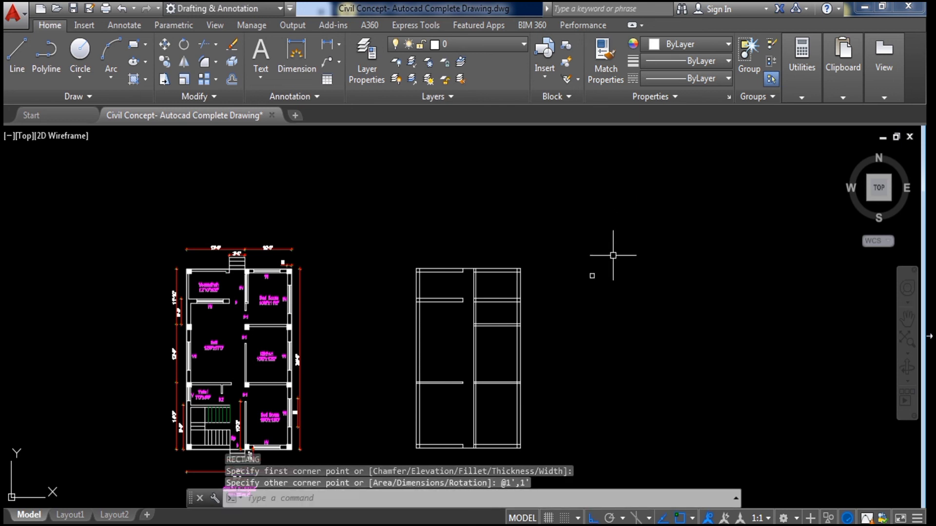